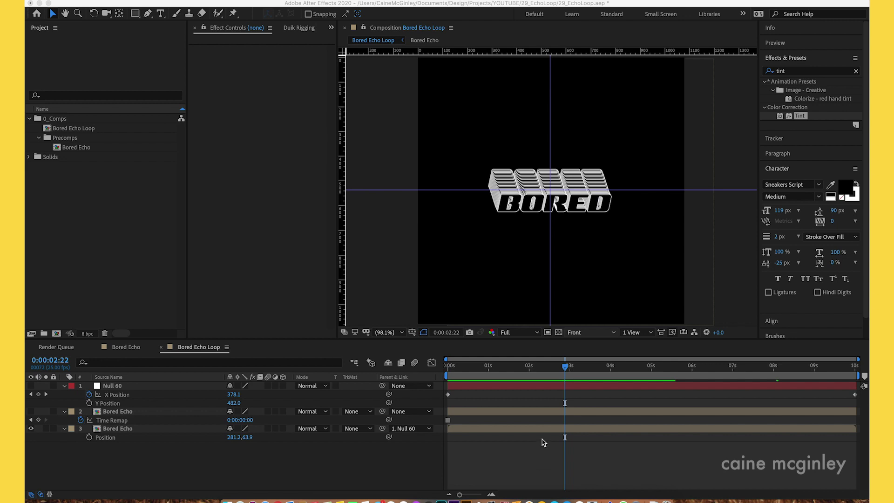
Step: After scrubbing the echo loop, create Comp 1 at 1080 × 1080, 25 fps, 0:00:10:00 long
left_click(480, 370)
left_click_drag(480, 373, 646, 383)
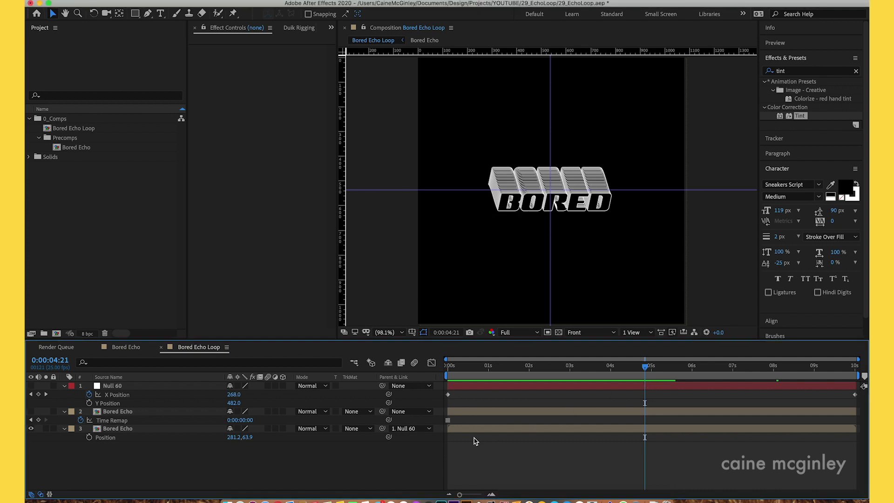
right_click(94, 241)
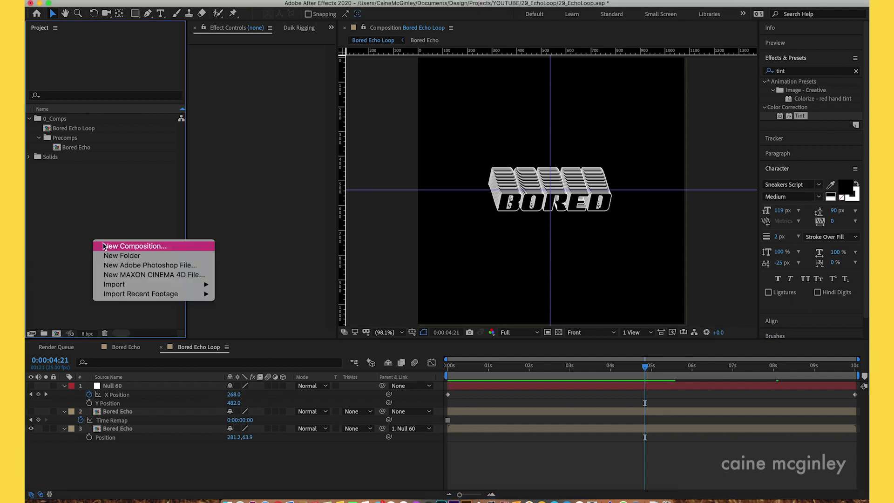
left_click(105, 247)
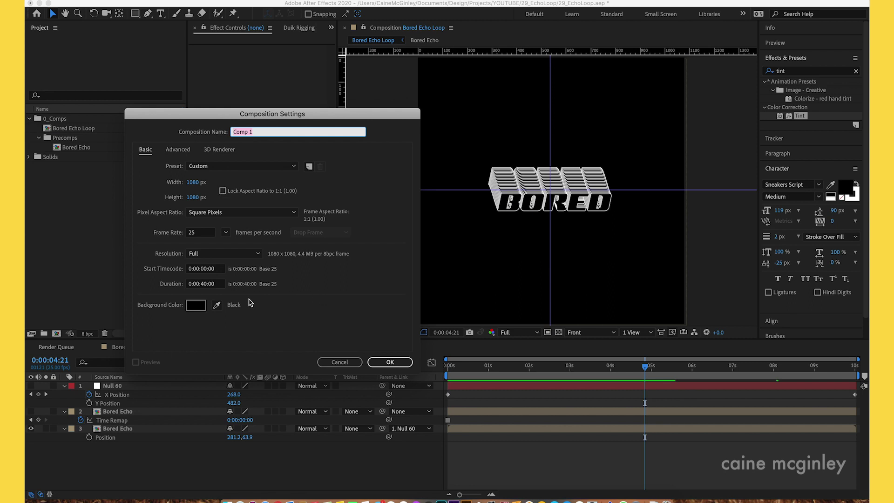
left_click(204, 284)
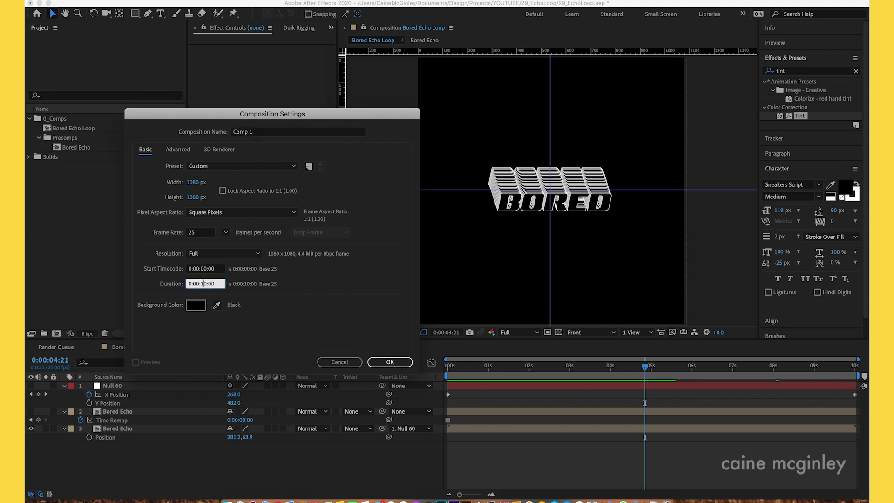
key("Return")
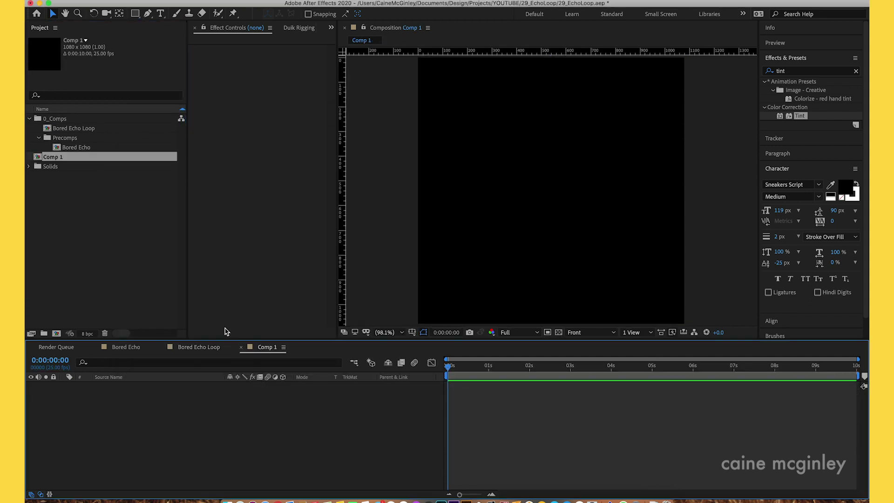
Step: Copy the BORED 3 text layer from Bored Echo, paste it into Comp 1, and turn its visibility on
left_click(138, 348)
left_click(120, 403)
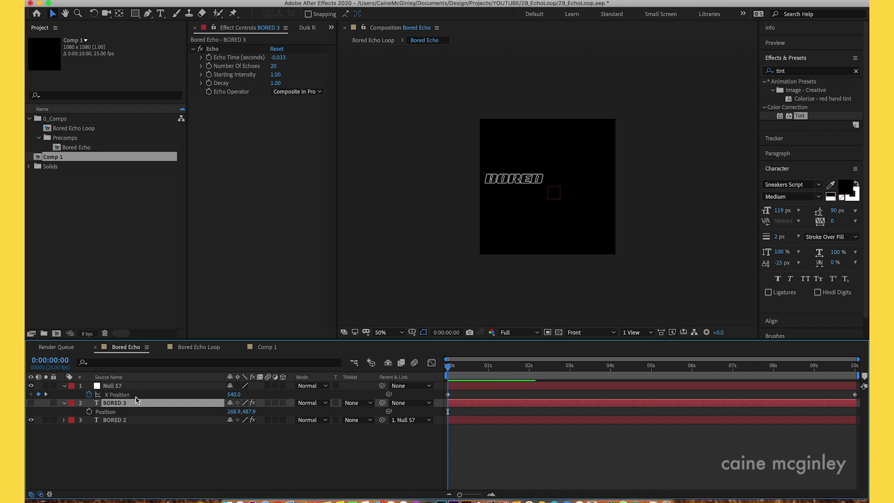
left_click(266, 347)
key("ctrl+v")
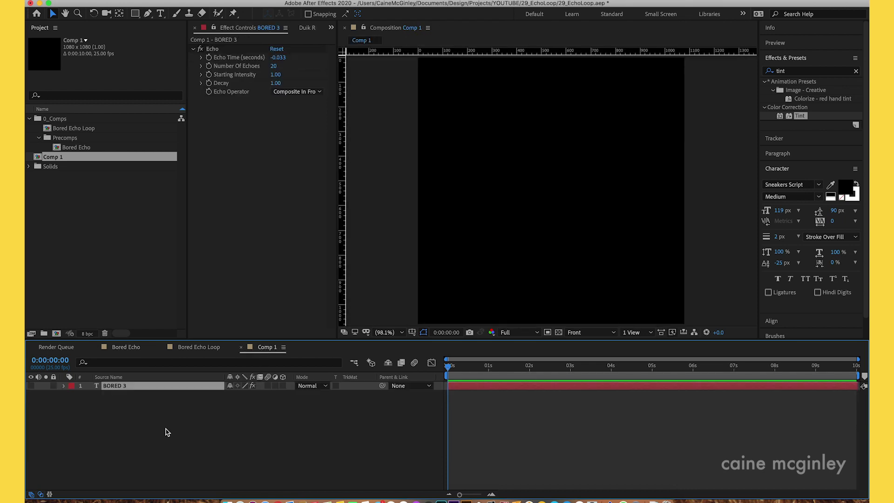
left_click(30, 385)
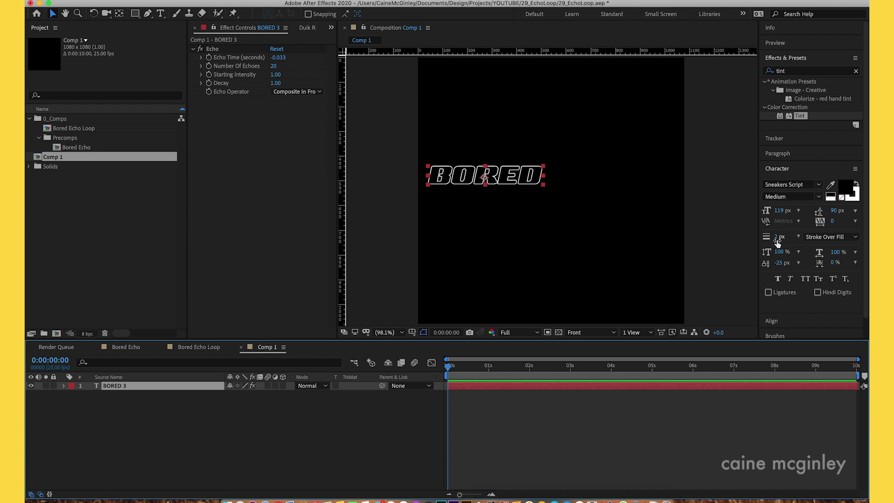
left_click(443, 368)
Step: Separate BORED 3's Position, keyframe Y from 487.9 to 695.9 at one second, and switch off Echo
key("p")
right_click(113, 395)
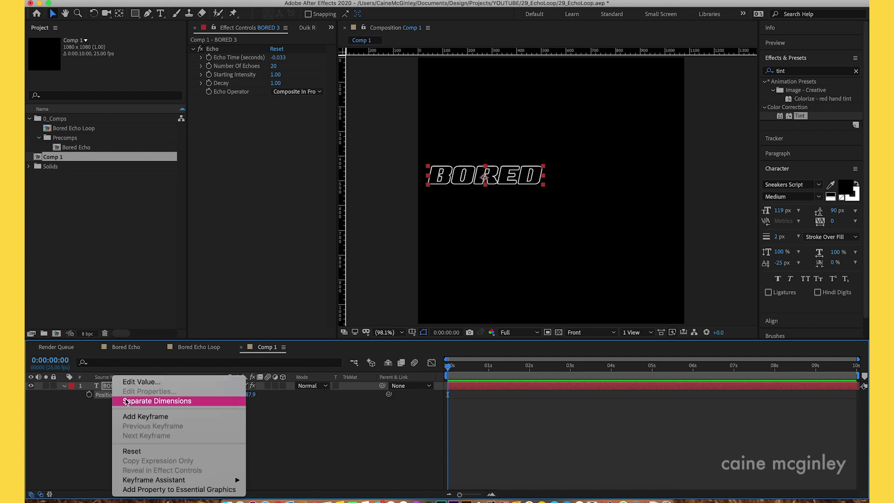
left_click(126, 401)
left_click(107, 424)
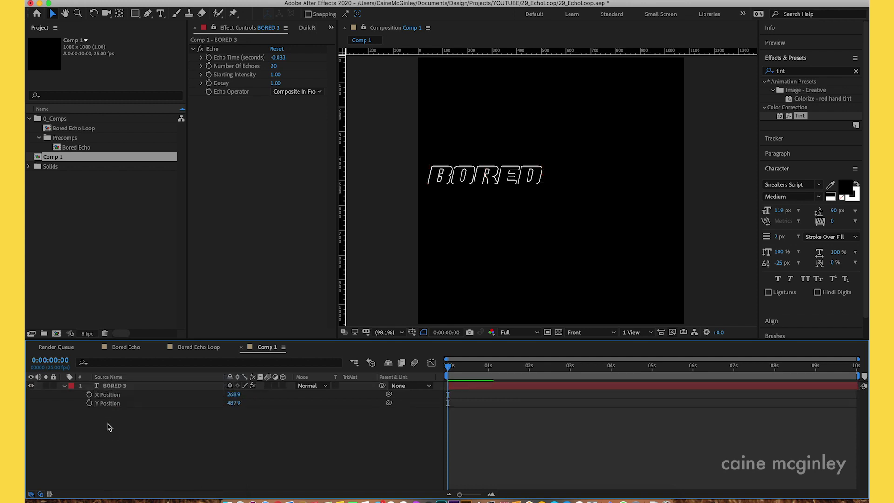
left_click(89, 403)
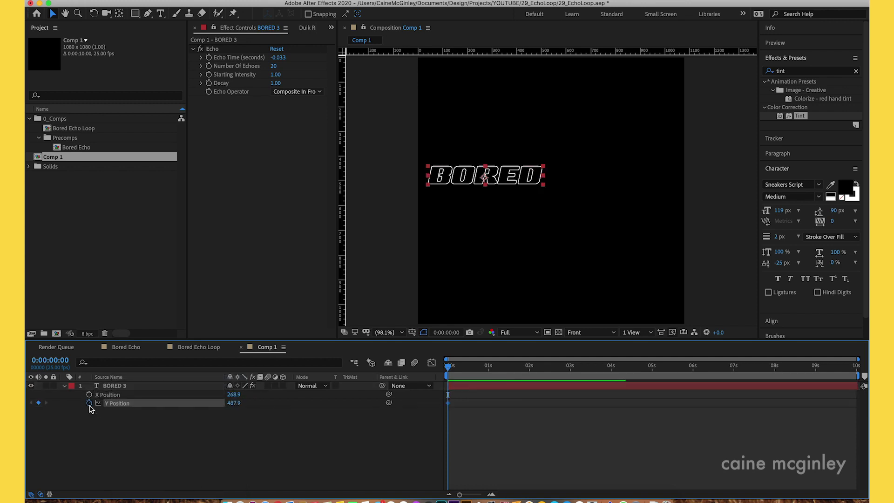
left_click(488, 371)
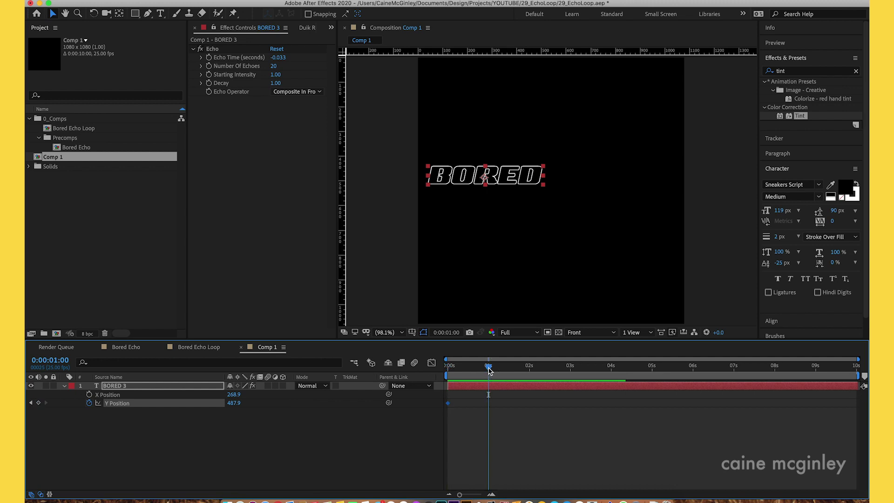
left_click_drag(233, 402, 347, 415)
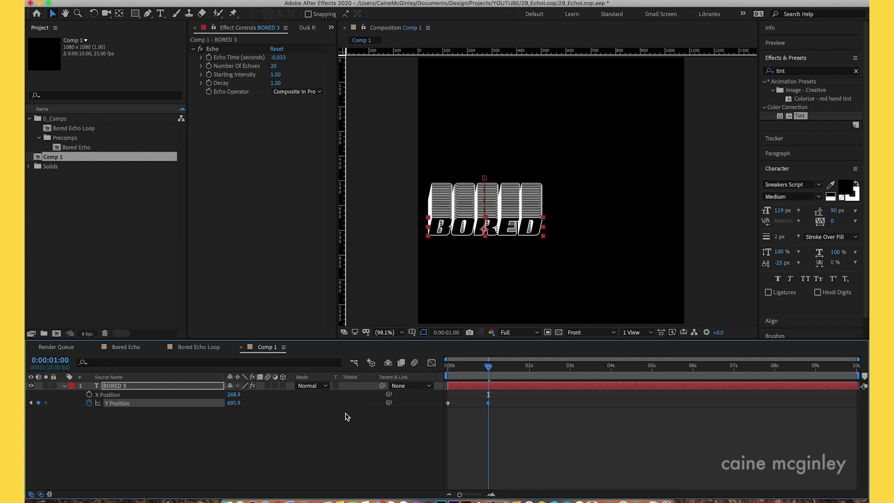
left_click(212, 49)
left_click(201, 48)
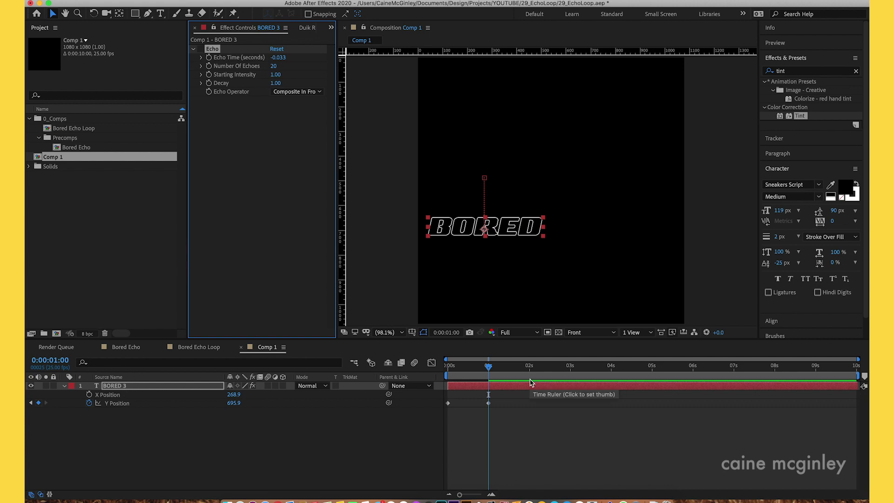
Step: Paste the Y Position keyframe pair at 2, 4, 6 and 8 seconds
left_click_drag(507, 395, 446, 412)
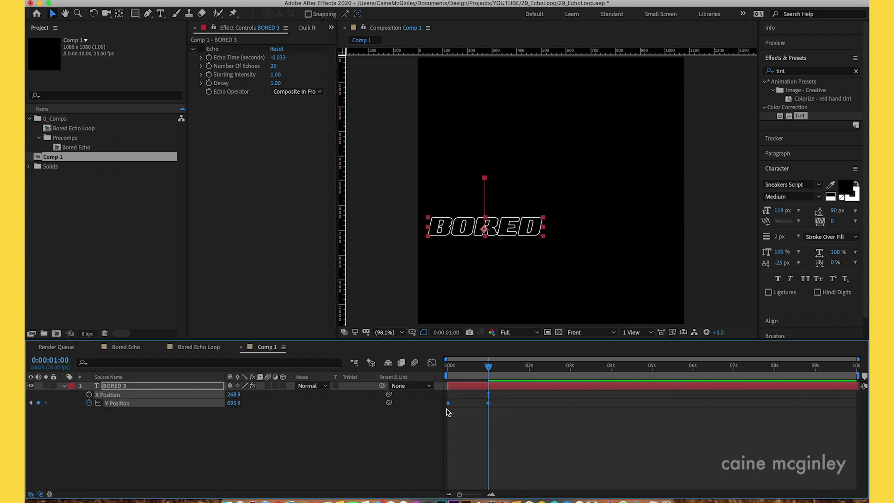
left_click(530, 366)
key("ctrl+v")
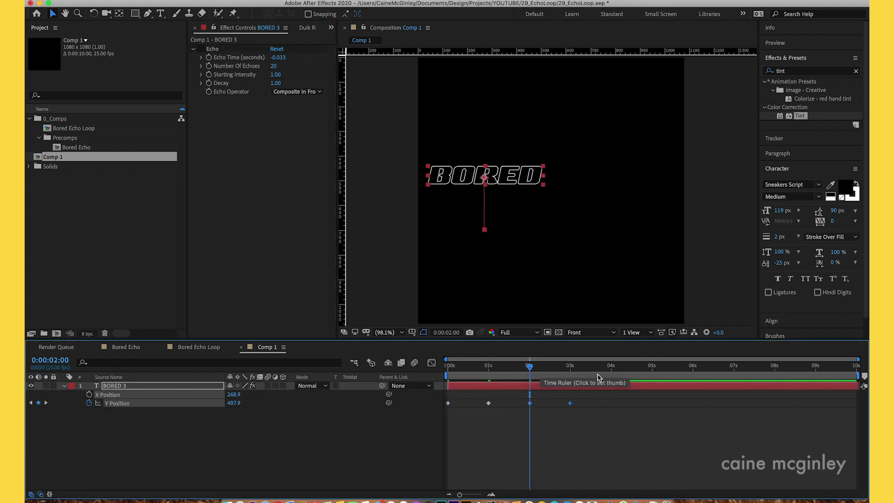
left_click(611, 367)
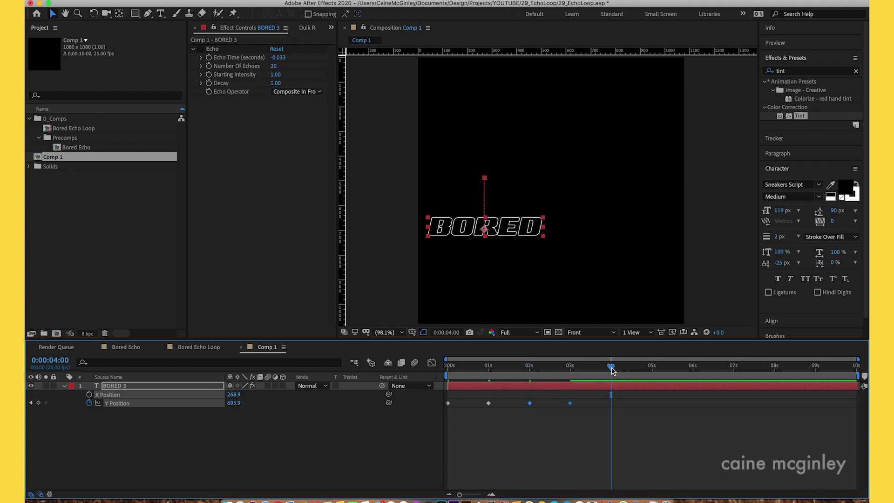
key("ctrl+v")
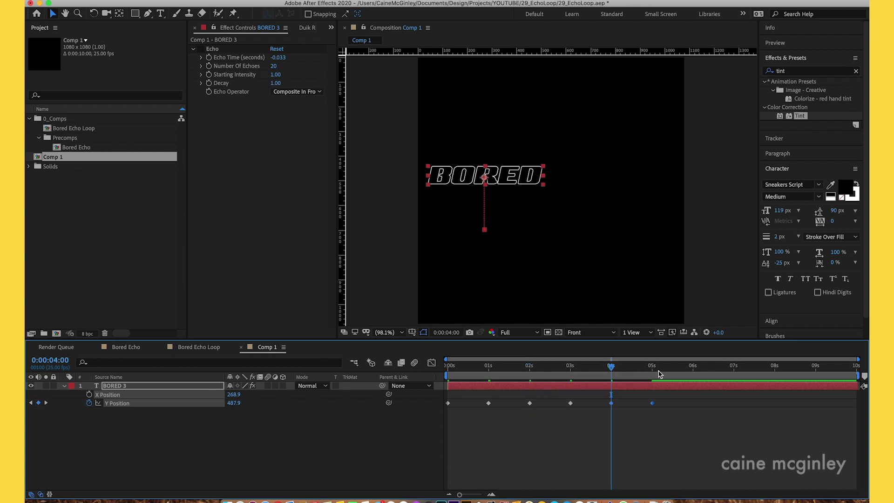
left_click(693, 367)
key("ctrl+v")
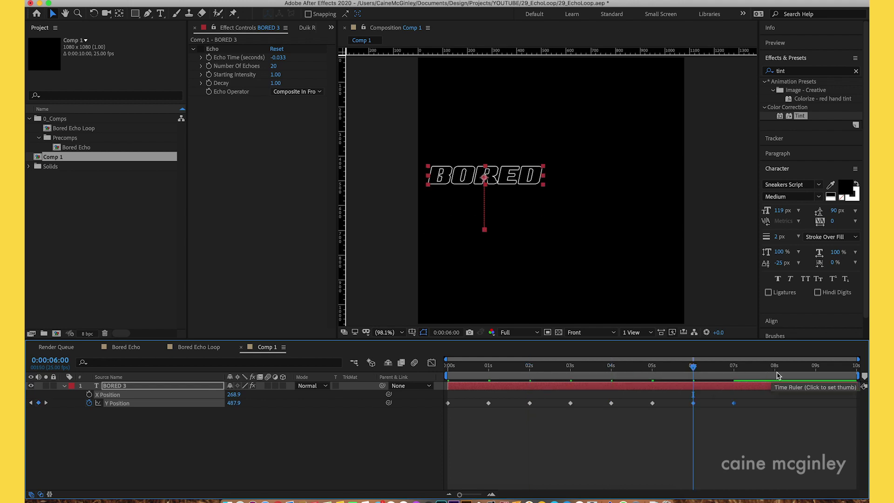
left_click(775, 368)
left_click(774, 368)
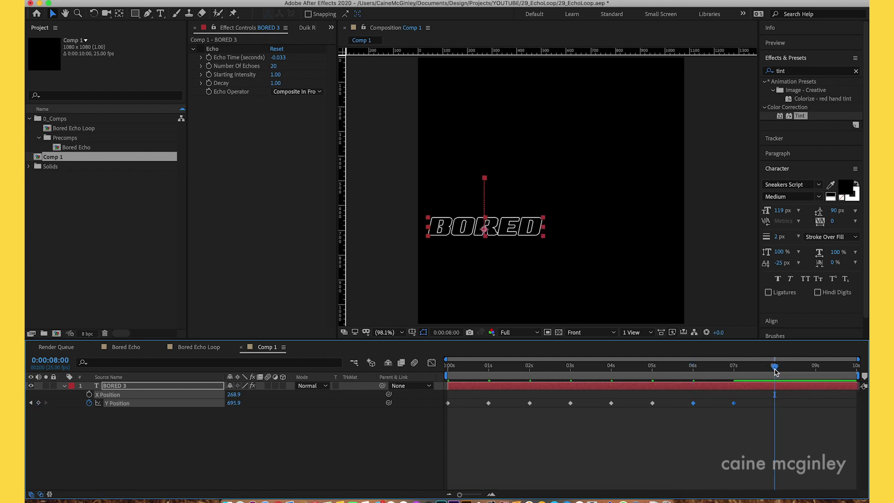
key("ctrl+v")
Step: Preview the bounce and add a final Y Position keyframe at the end of the timeline
left_click_drag(818, 373, 467, 393)
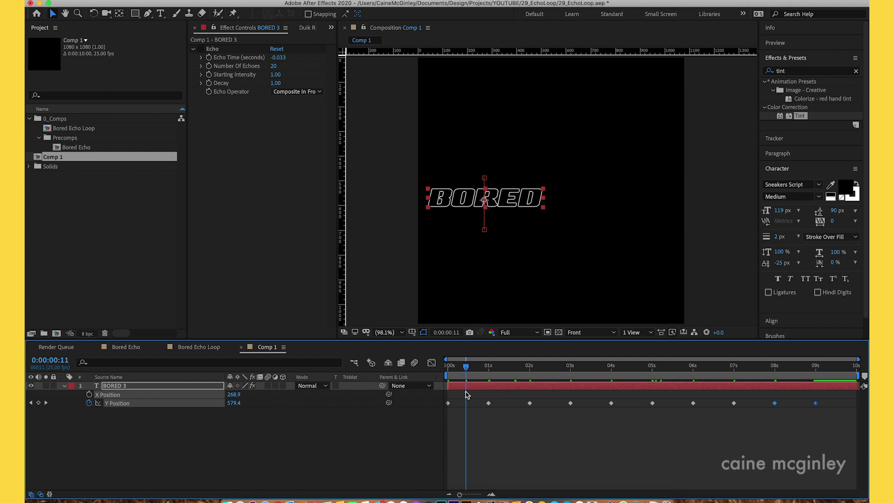
key("space")
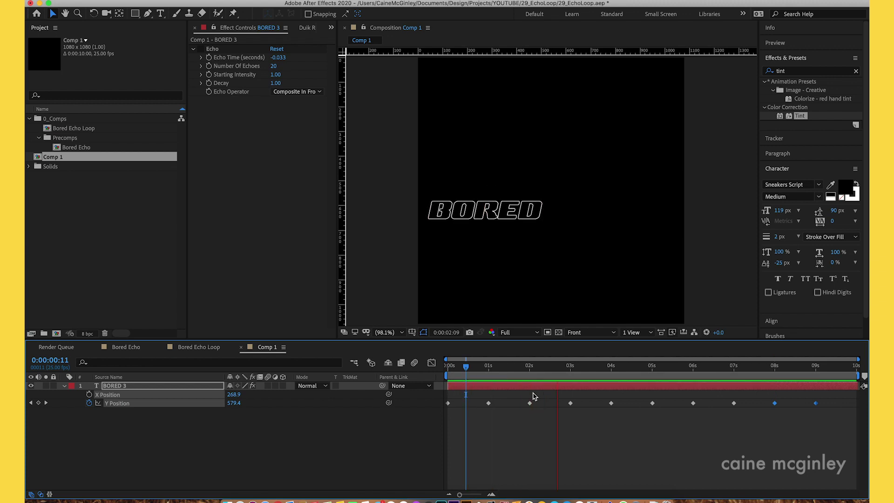
left_click(580, 371)
left_click(693, 378)
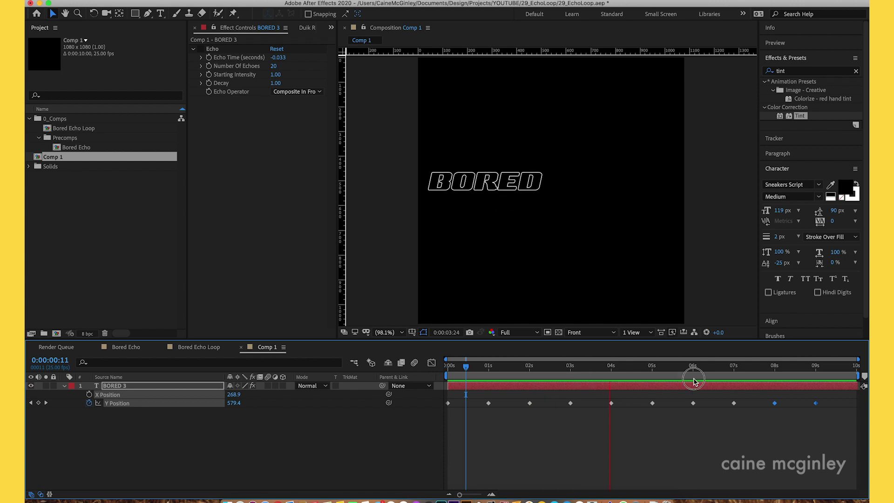
left_click(827, 366)
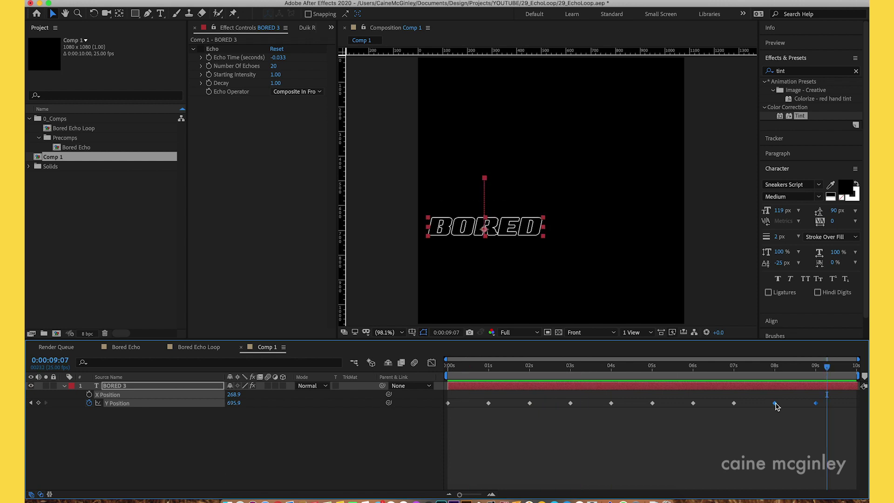
left_click(793, 445)
left_click(775, 404)
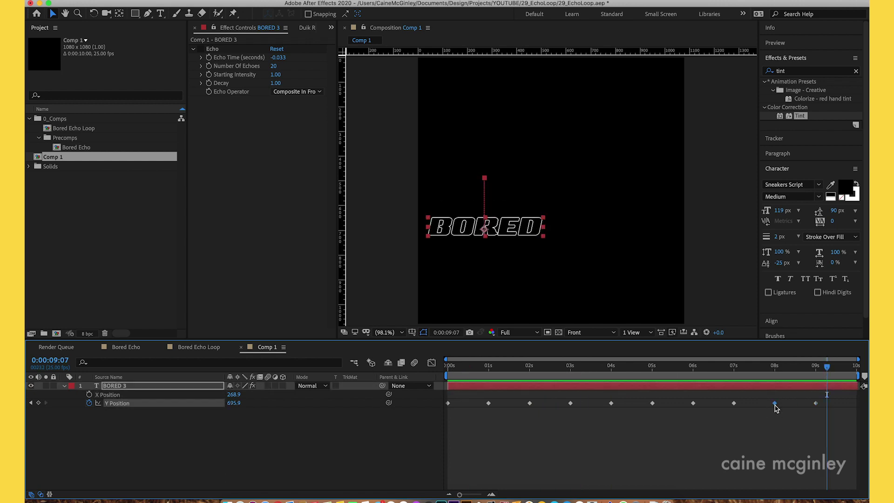
left_click(855, 368)
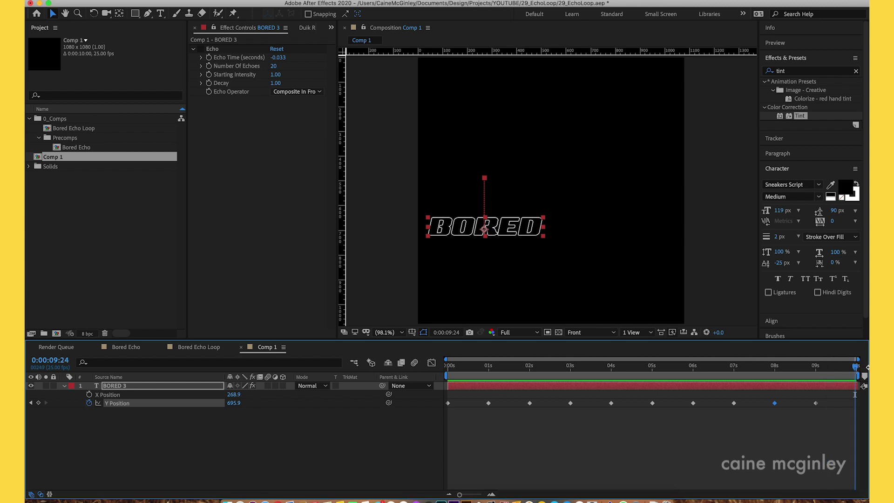
key("ctrl+v")
left_click_drag(473, 365, 429, 375)
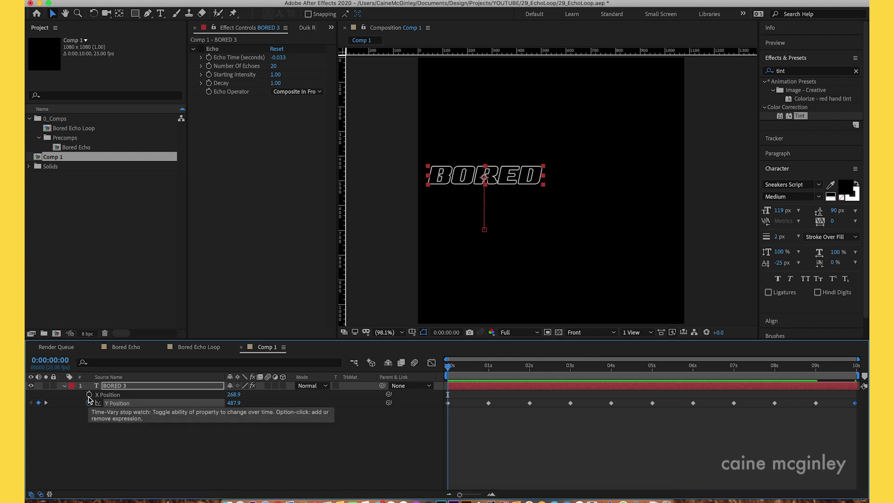
Step: Keyframe BORED 3's X Position to slide right from 268.9 to 1378.9 by the end
left_click(89, 395)
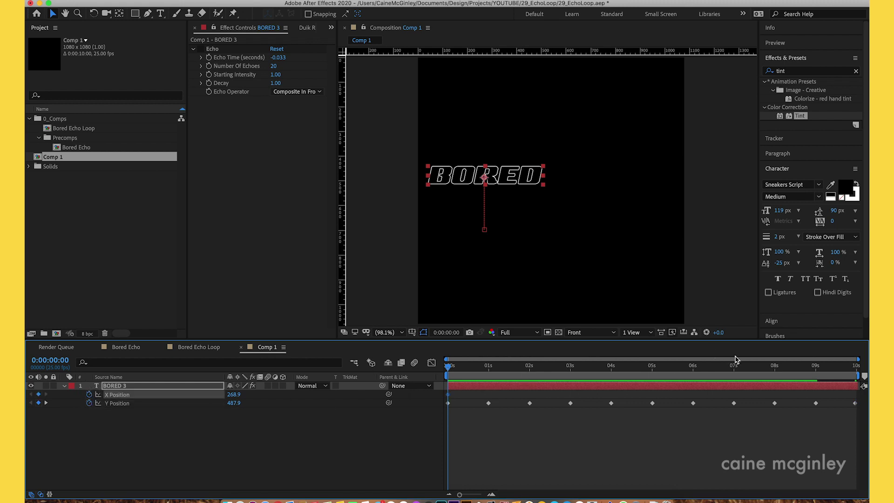
left_click(855, 367)
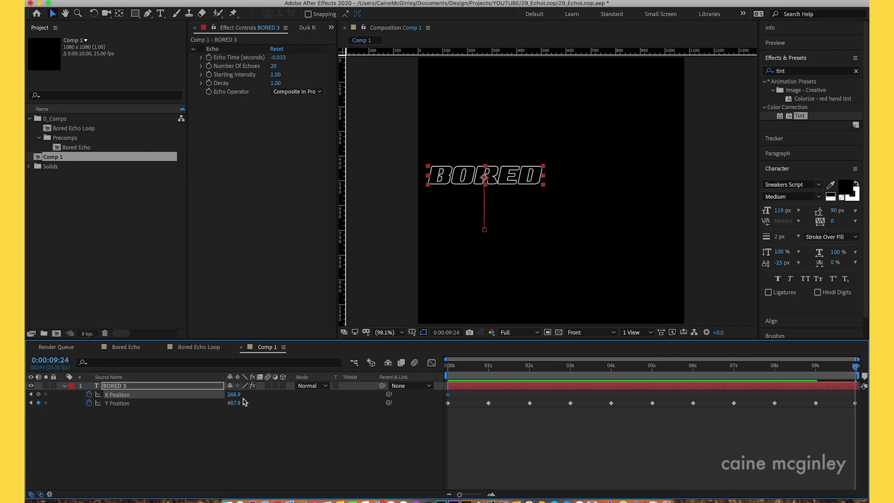
left_click_drag(233, 394, 792, 401)
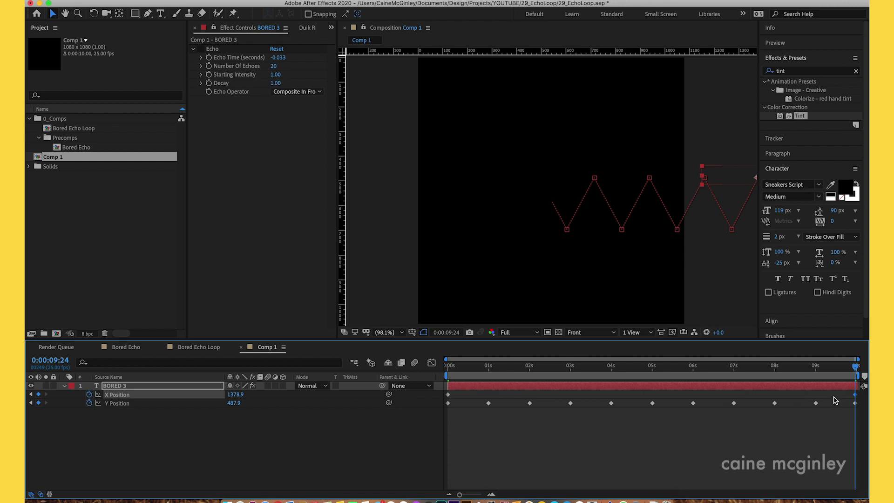
Step: Apply Easy Ease (F9) to the Y Position keyframes and scrub to check the curved path
left_click_drag(832, 396, 483, 428)
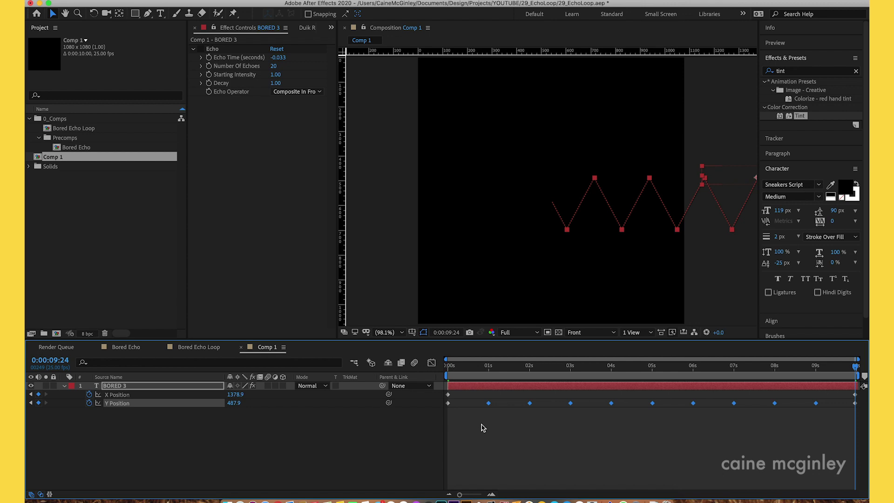
key("F9")
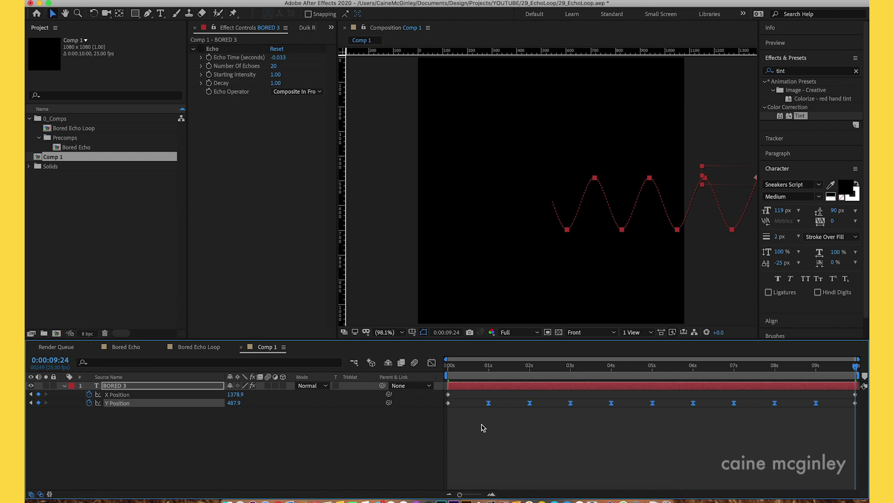
left_click_drag(866, 389, 429, 405)
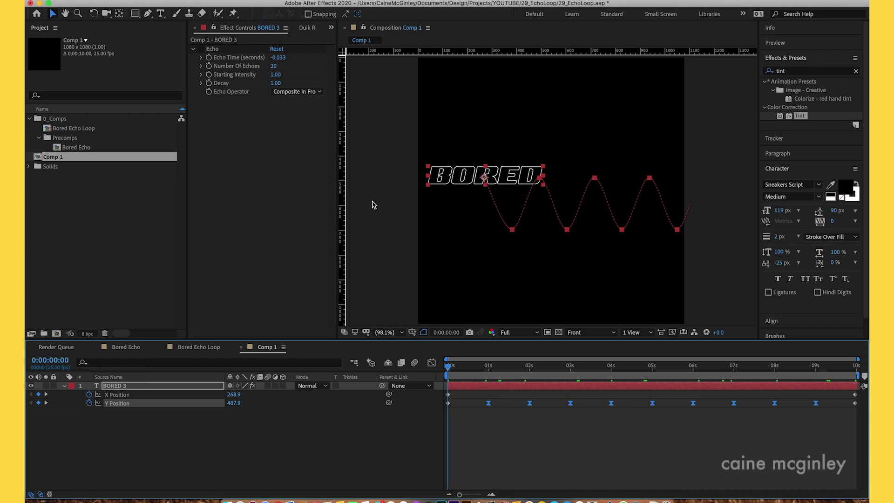
Step: Search the effects for 'echo' and keep BORED 3's Echo Operator at Composite In Front
left_click(804, 72)
type("echo")
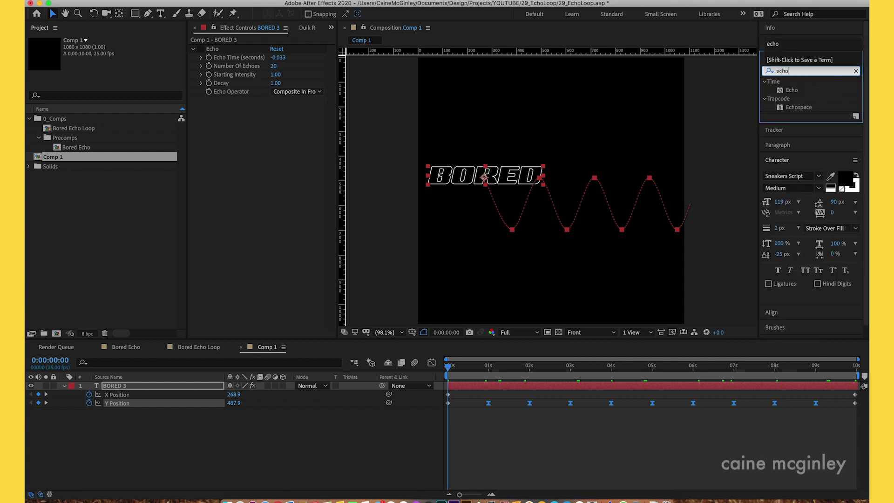
left_click(201, 52)
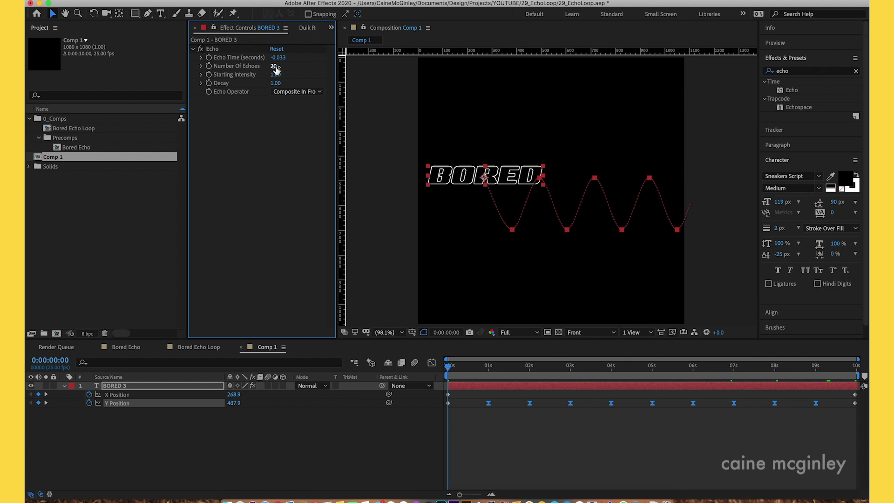
left_click(294, 92)
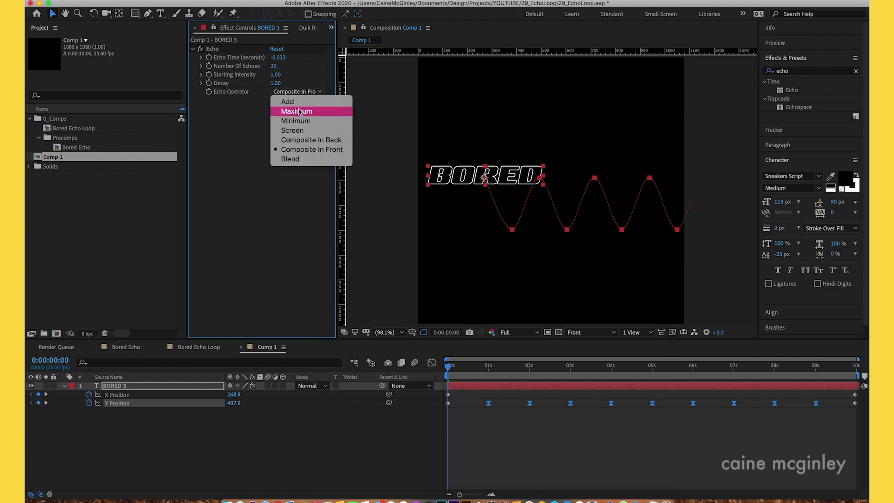
left_click(311, 150)
Step: Scrub the timeline to preview the echo trail along the wave
left_click(448, 368)
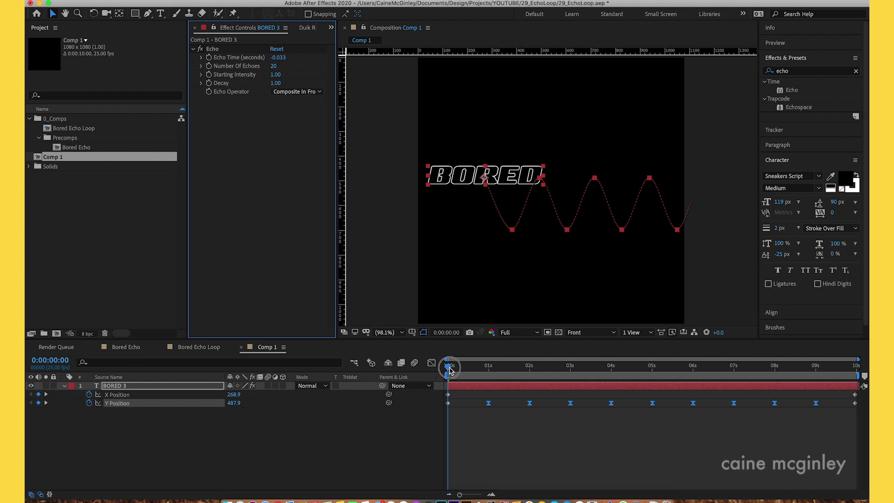
left_click_drag(448, 368, 542, 376)
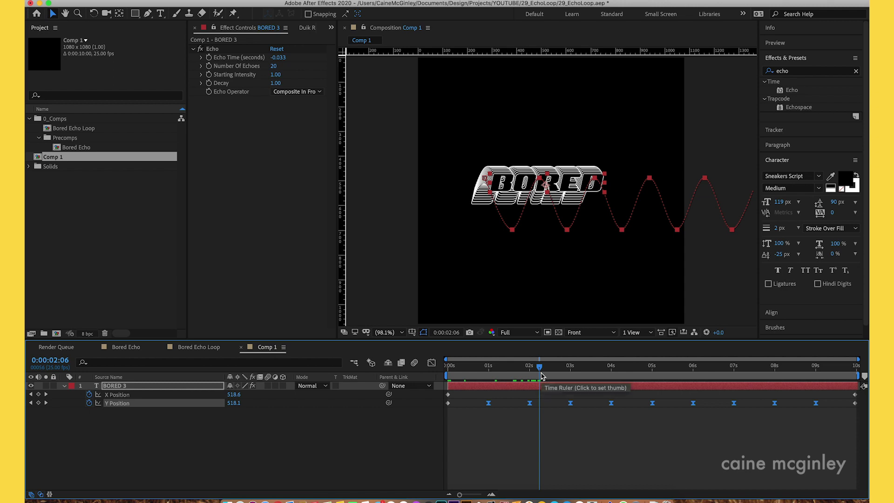
left_click_drag(676, 375, 372, 390)
Step: Add a new null object and separate its Position into X and Y dimensions
left_click(186, 434)
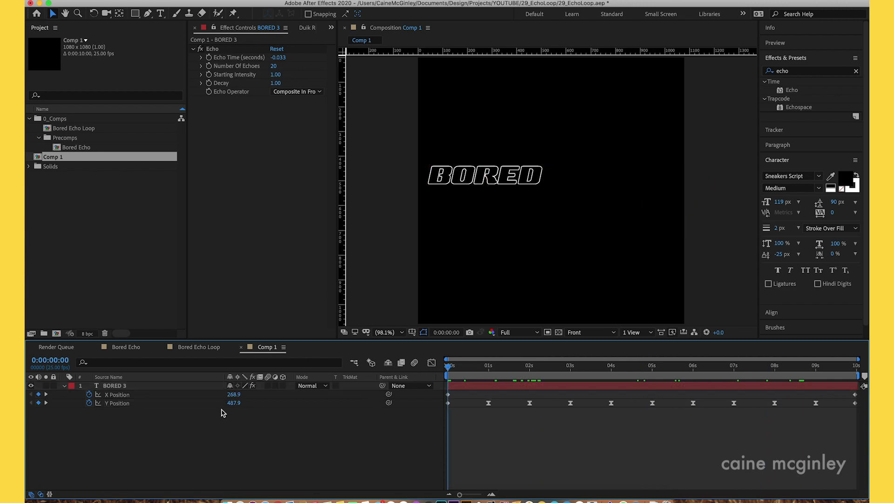
right_click(208, 440)
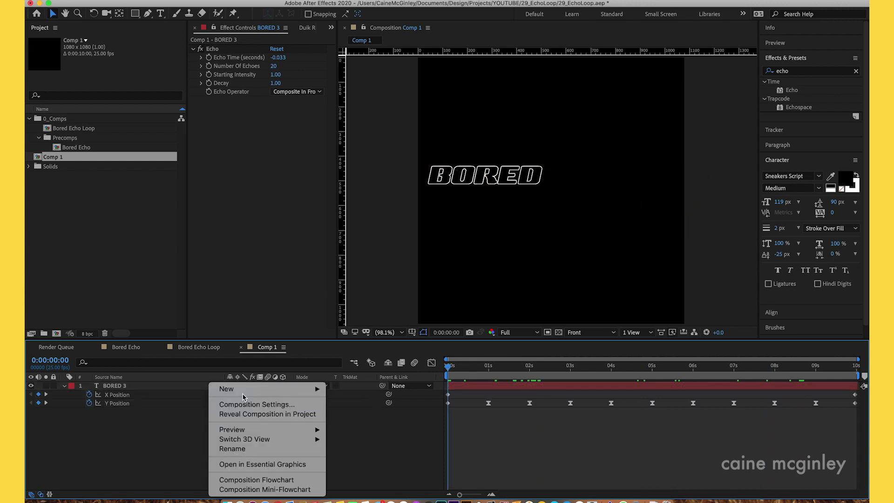
mouse_move(256, 390)
left_click(361, 441)
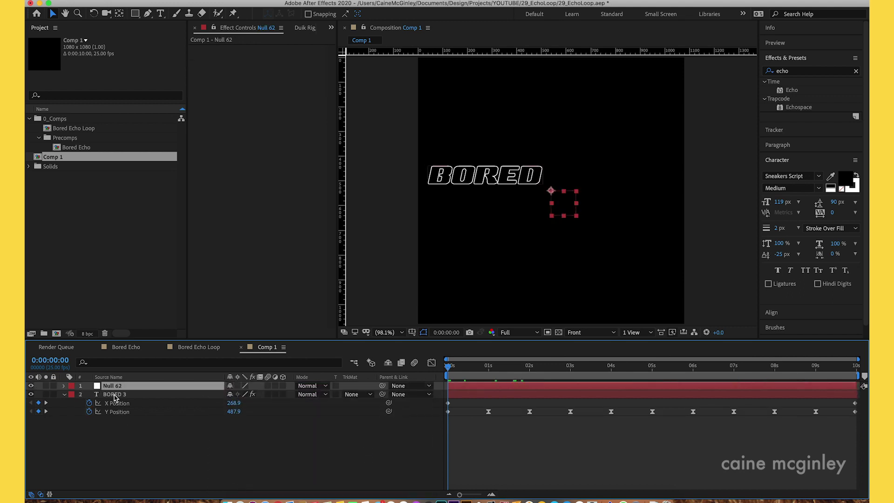
key("p")
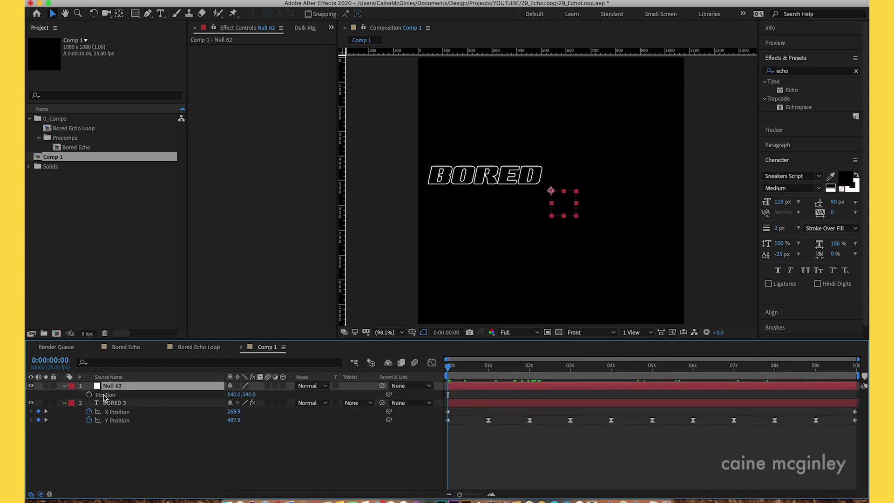
left_click(105, 396)
right_click(105, 395)
left_click(121, 397)
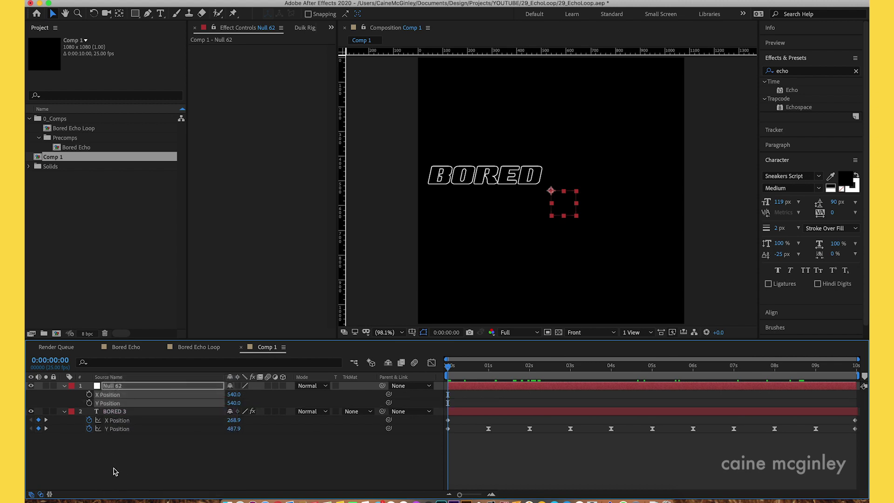
left_click(115, 471)
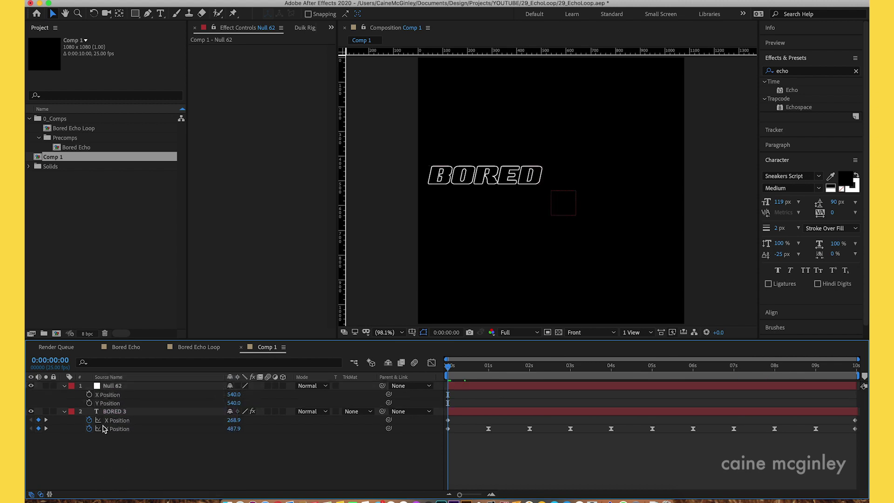
Step: Keyframe the null's X Position from 540 at the start to -176.0 on the last frame
left_click(89, 403)
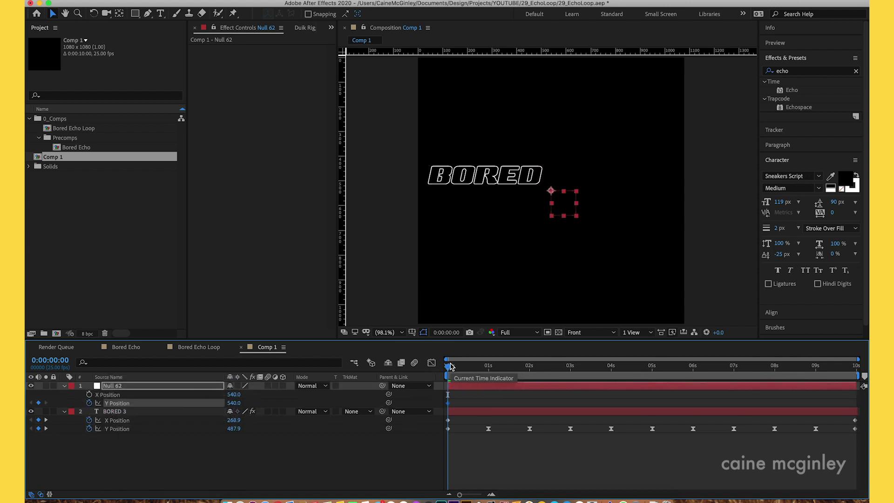
left_click_drag(448, 366, 864, 400)
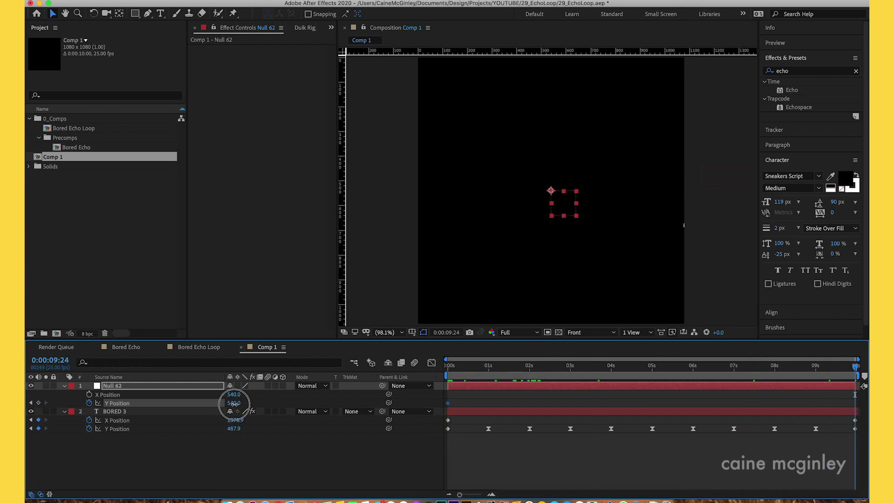
left_click_drag(234, 403, 160, 405)
key("super+z")
key("super+z")
key("Home")
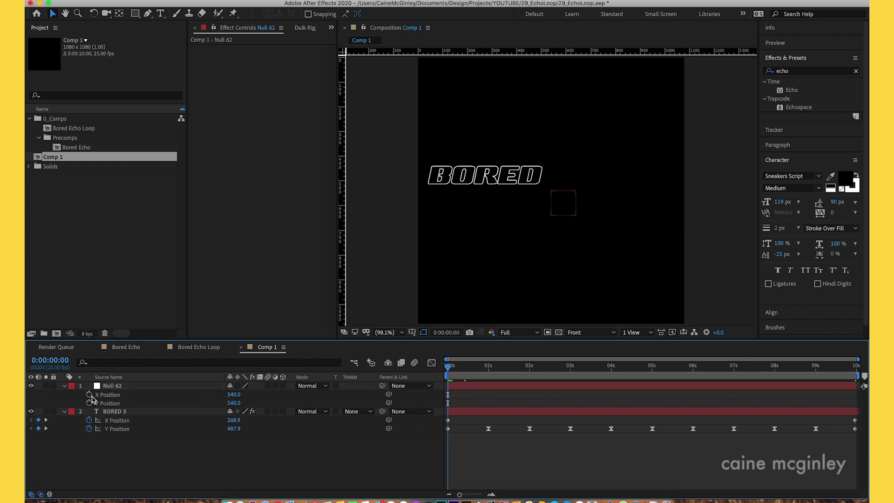
left_click(89, 394)
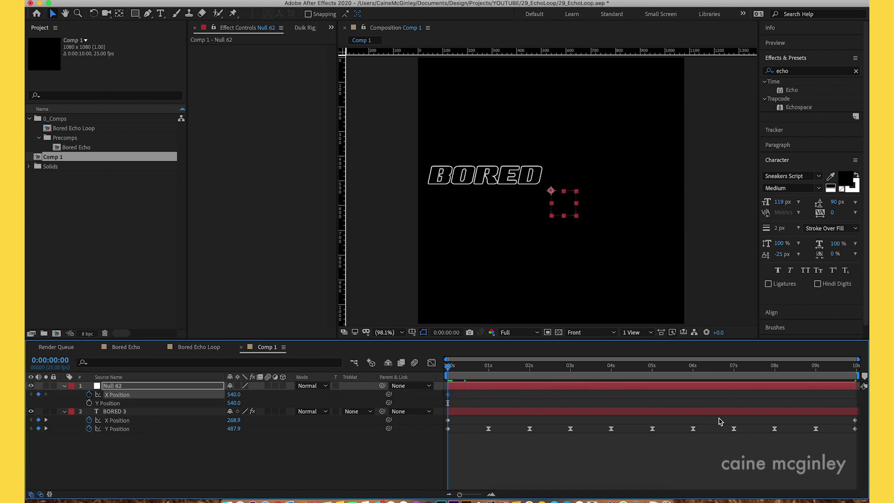
left_click(855, 366)
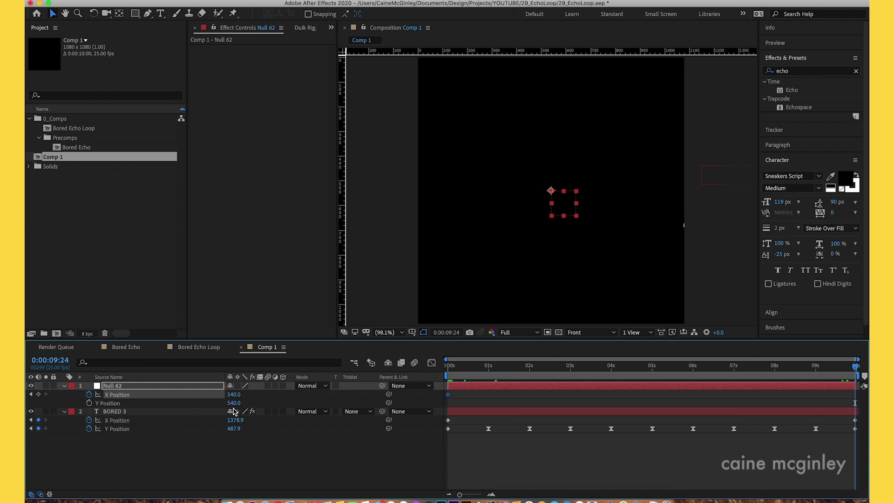
left_click_drag(234, 394, 100, 403)
left_click_drag(234, 400, 96, 403)
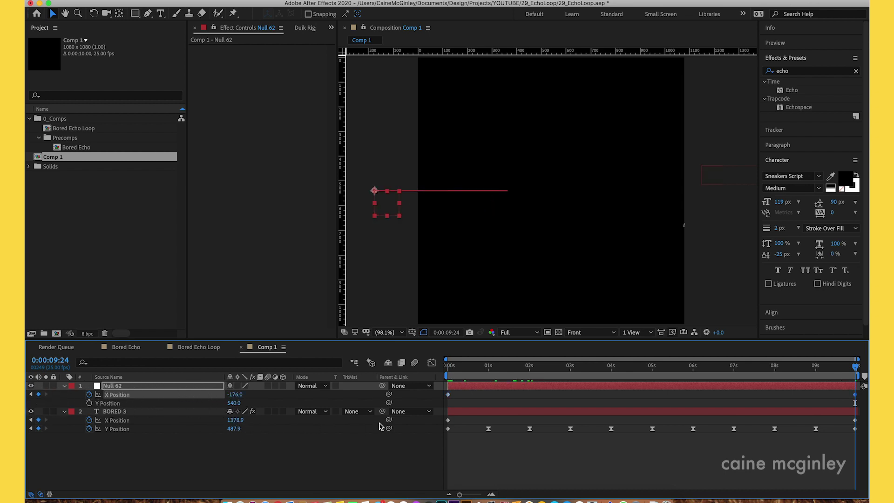
Step: Parent BORED 3 to Null 62 and scrub through to check the combined motion
left_click_drag(455, 369, 403, 367)
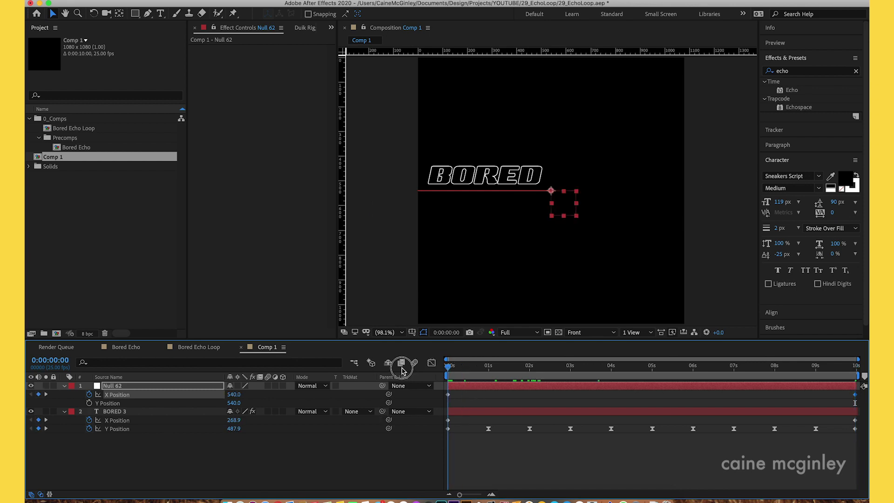
left_click_drag(383, 412, 157, 388)
left_click_drag(664, 368, 865, 379)
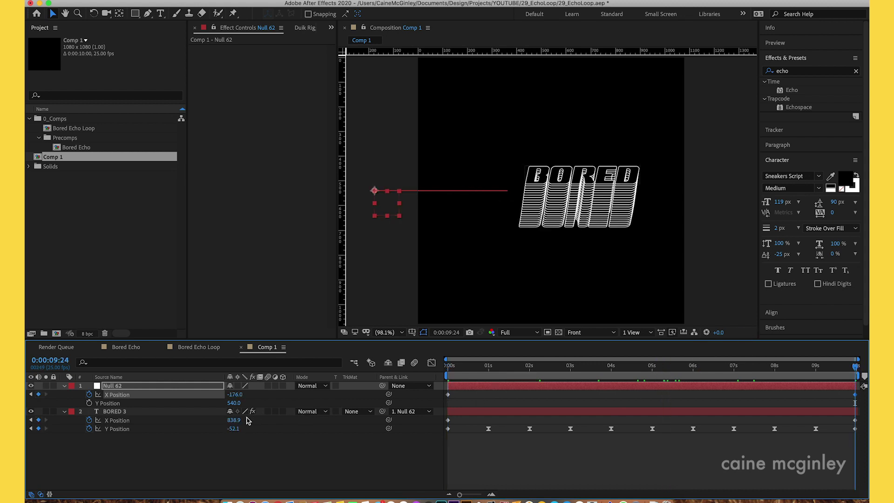
Step: Shift Null 62's end X Position to the right and preview the animation
left_click_drag(235, 395, 327, 401)
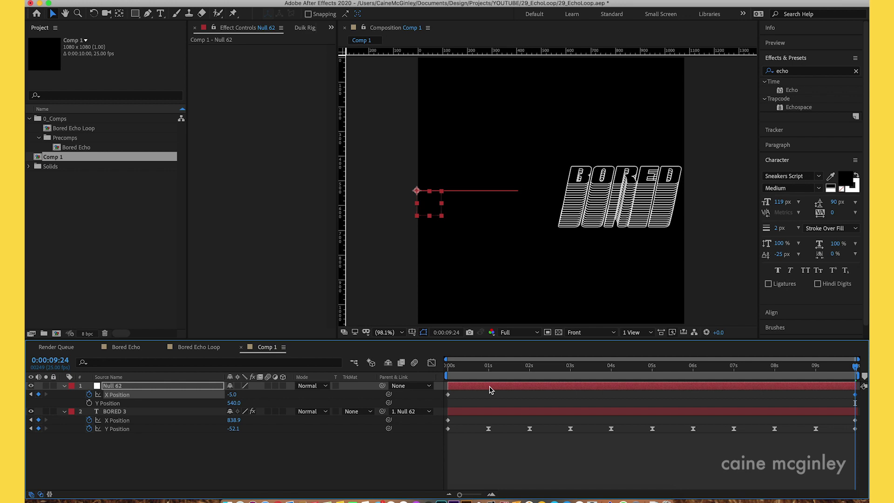
left_click_drag(501, 370, 405, 375)
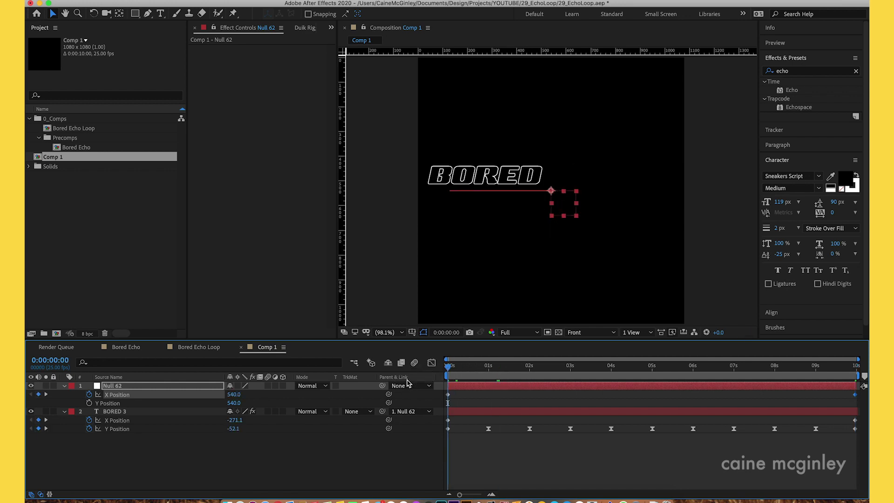
key("space")
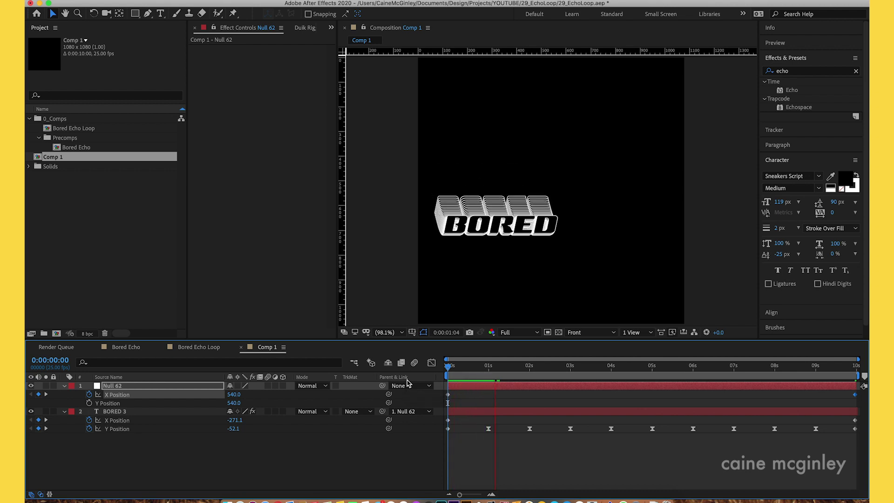
left_click_drag(543, 368, 400, 373)
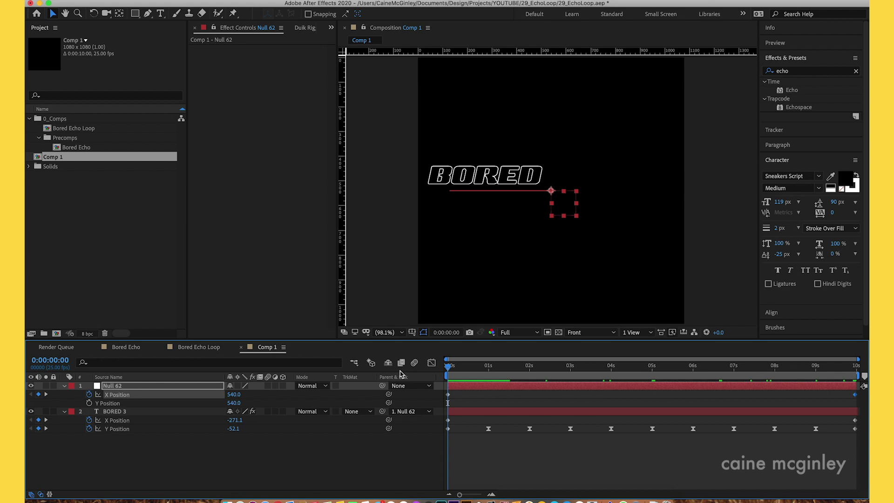
Step: Pre-compose Null 62 and BORED 3 into a new composition named Echo Loop
left_click(126, 413)
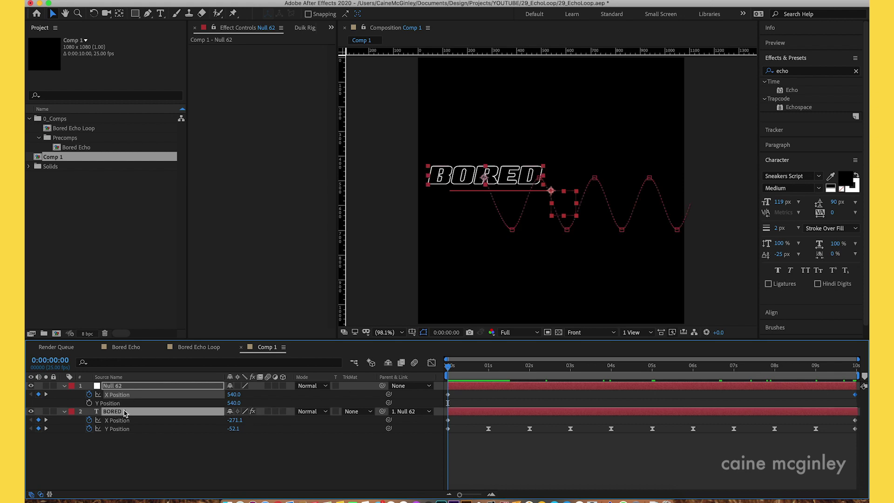
right_click(126, 413)
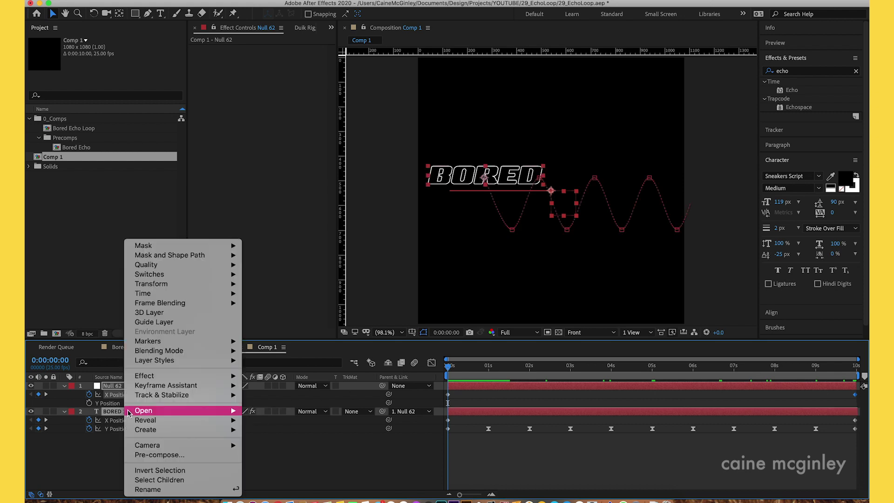
left_click(176, 457)
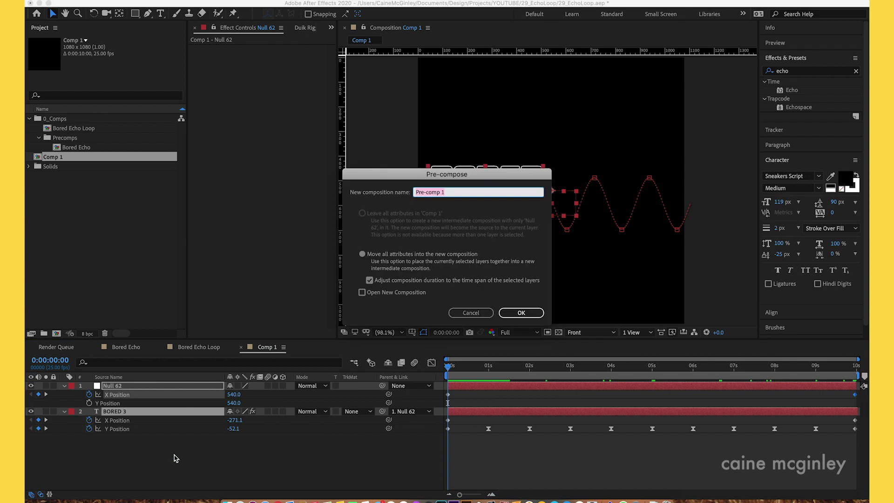
type("Ex")
key("Return")
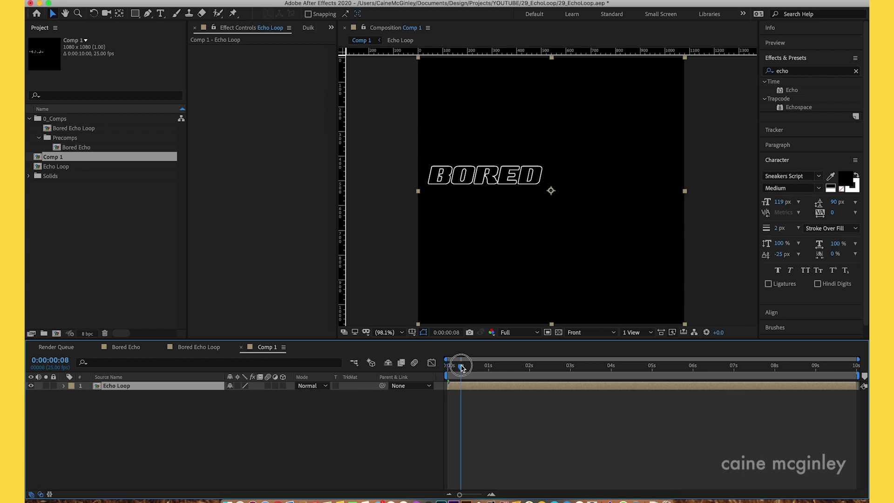
Step: Preview the loop, then place vertical and horizontal guides through the comp centre
key("space")
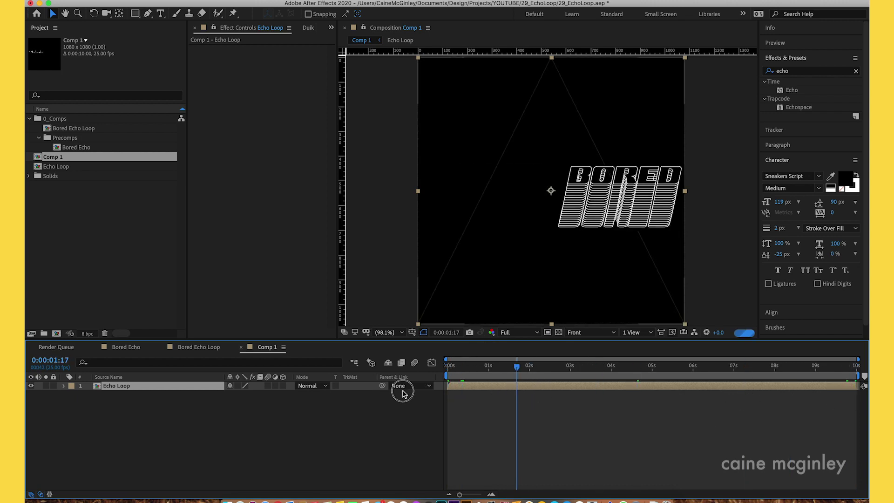
key("space")
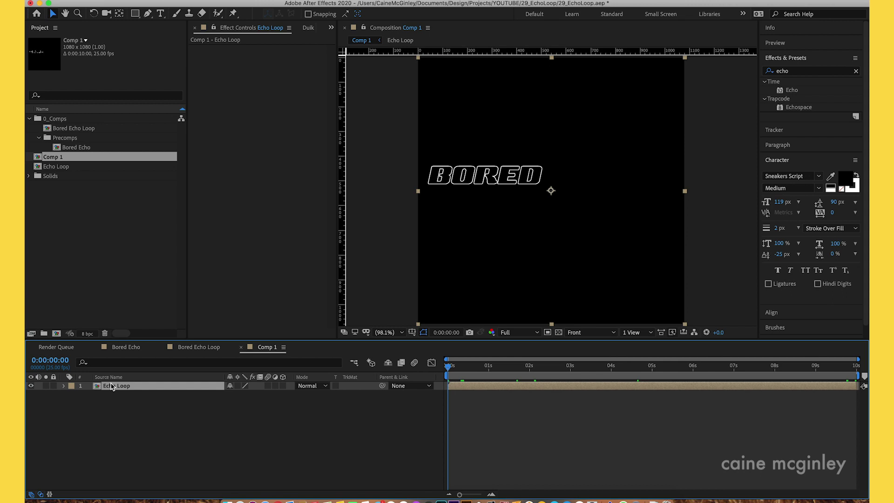
key("ctrl+d")
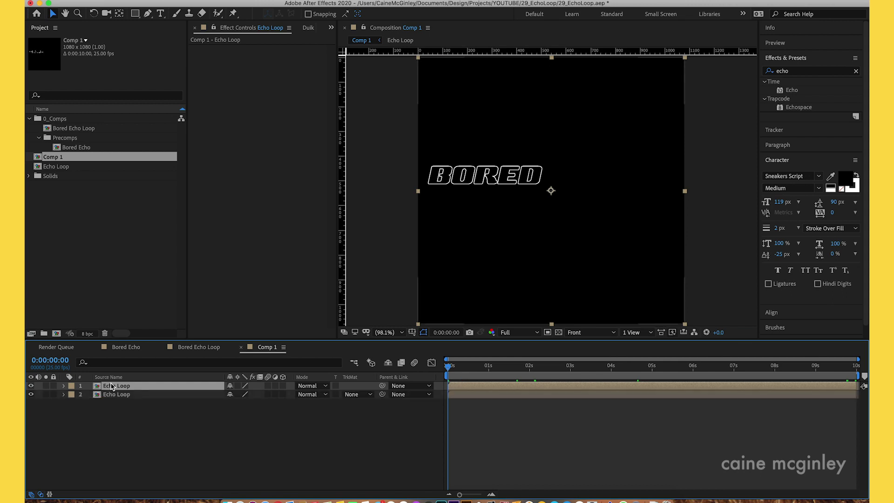
key("ctrl+z")
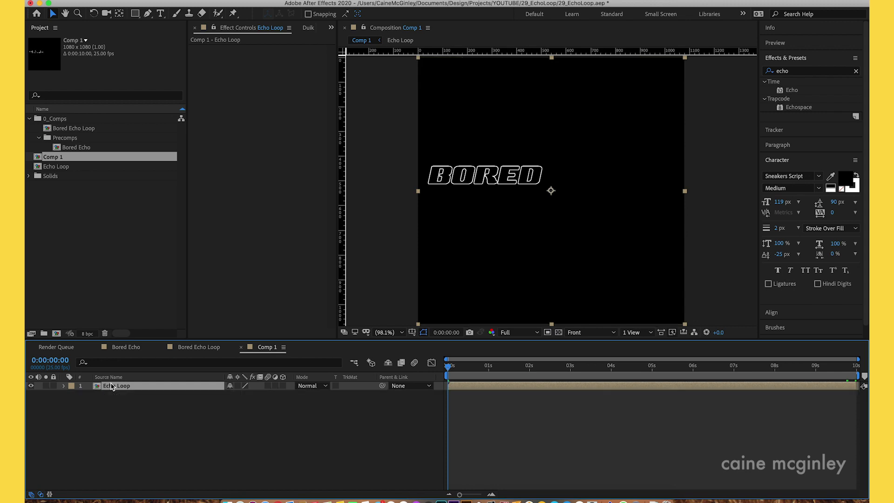
key("p")
left_click_drag(233, 394, 261, 395)
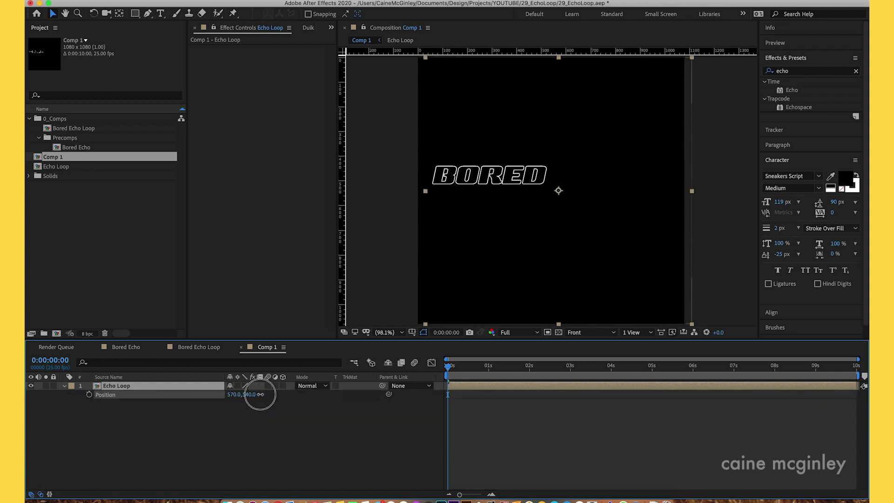
key("ctrl+z")
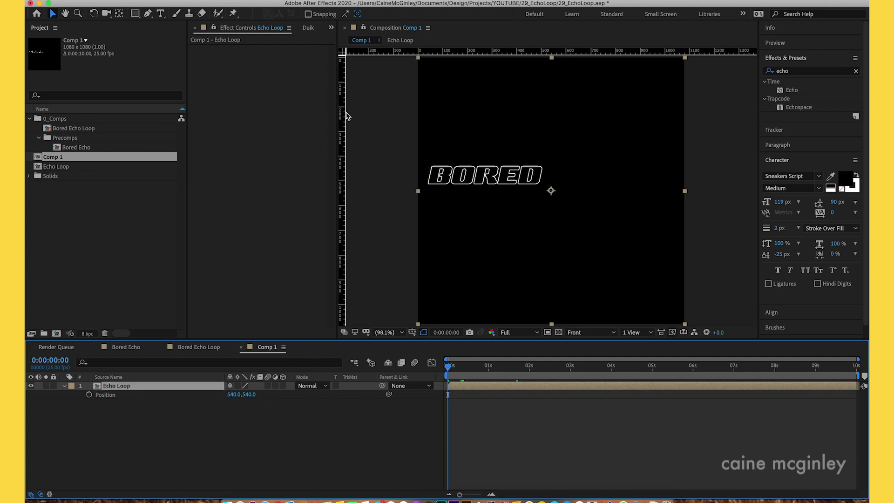
left_click_drag(344, 115, 551, 141)
left_click_drag(573, 50, 589, 190)
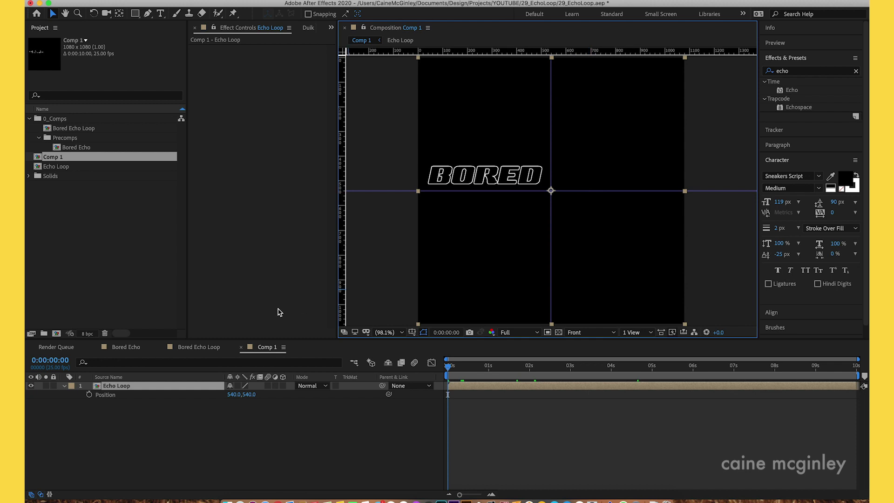
Step: Move the Echo Loop layer's Position to 801.0, 600.0
left_click(130, 387)
left_click_drag(234, 395, 365, 395)
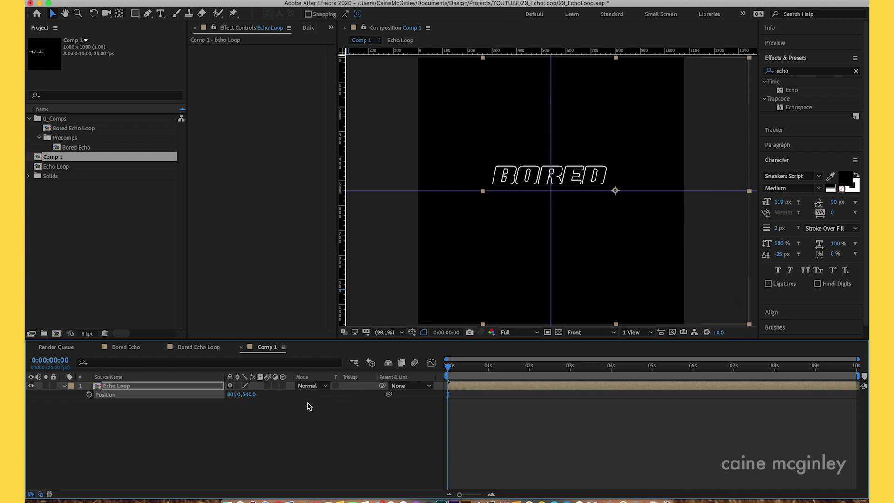
left_click_drag(249, 396, 283, 394)
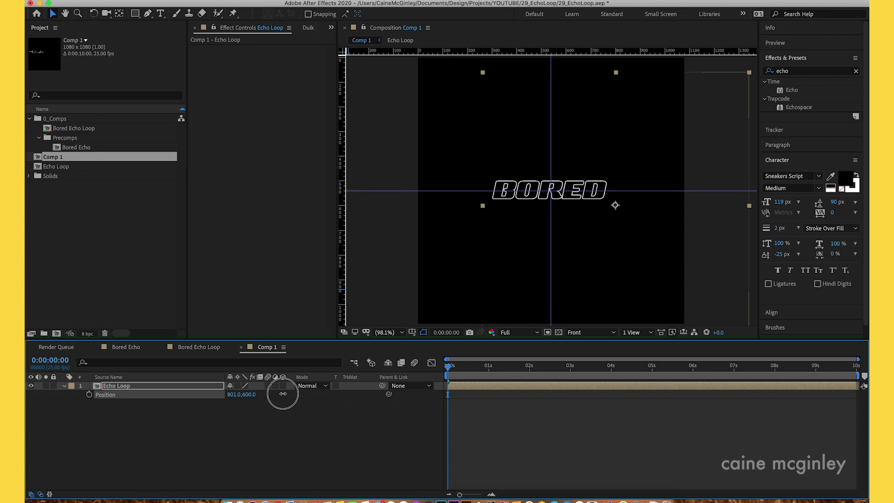
left_click_drag(283, 393, 283, 394)
Step: Duplicate the Echo Loop layer and apply Time > Freeze Frame to the top copy
key("Return")
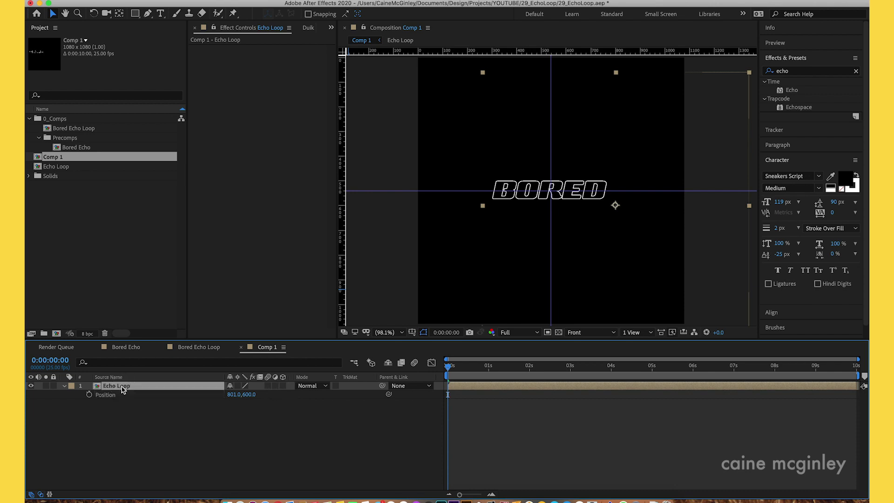
key("super+d")
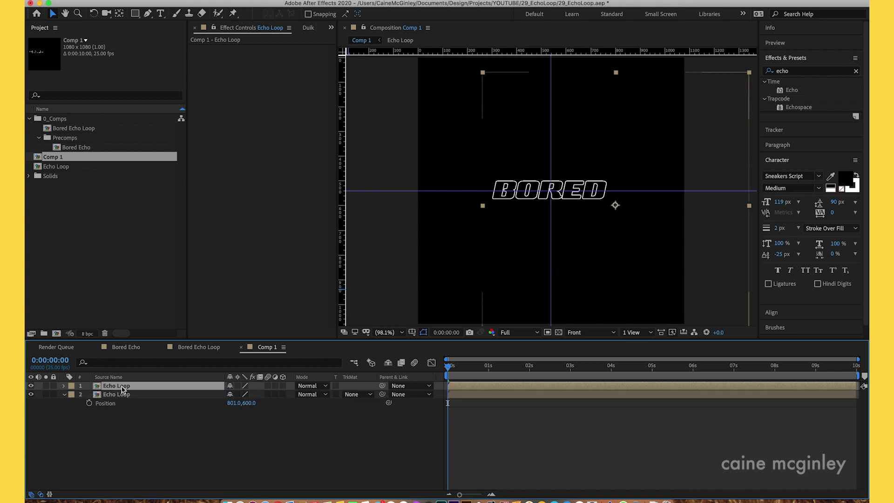
right_click(123, 390)
mouse_move(222, 295)
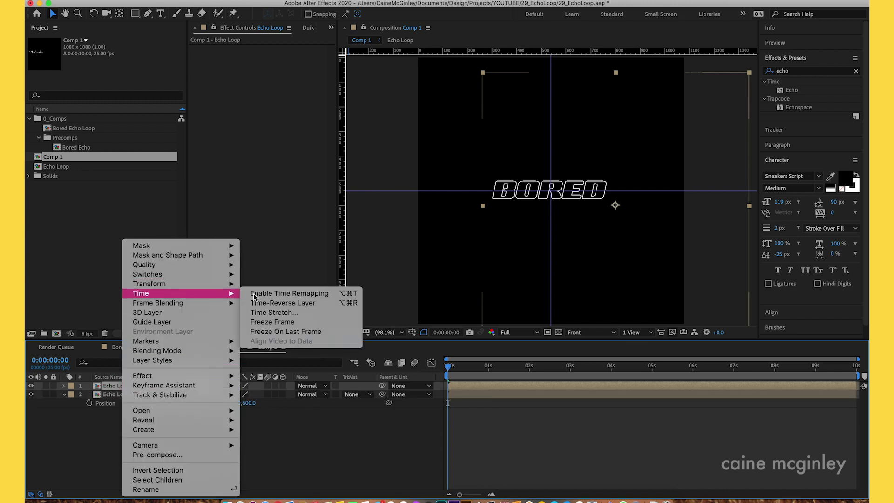
left_click(275, 322)
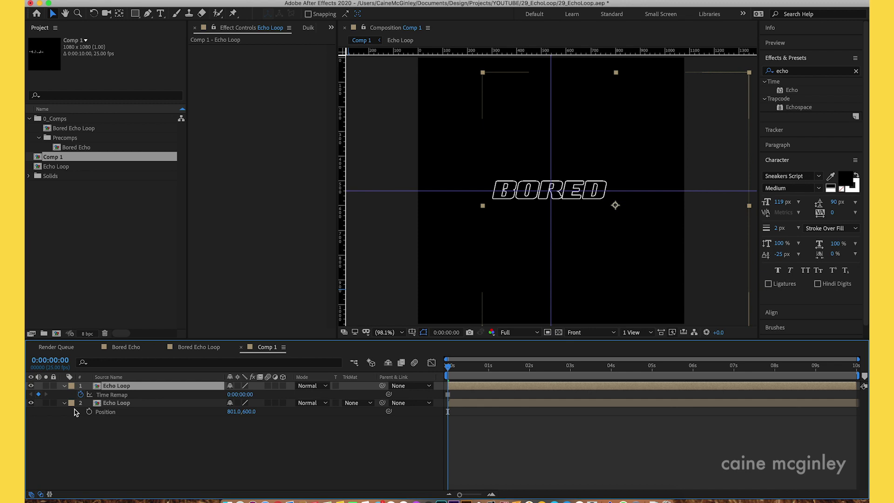
left_click(117, 403)
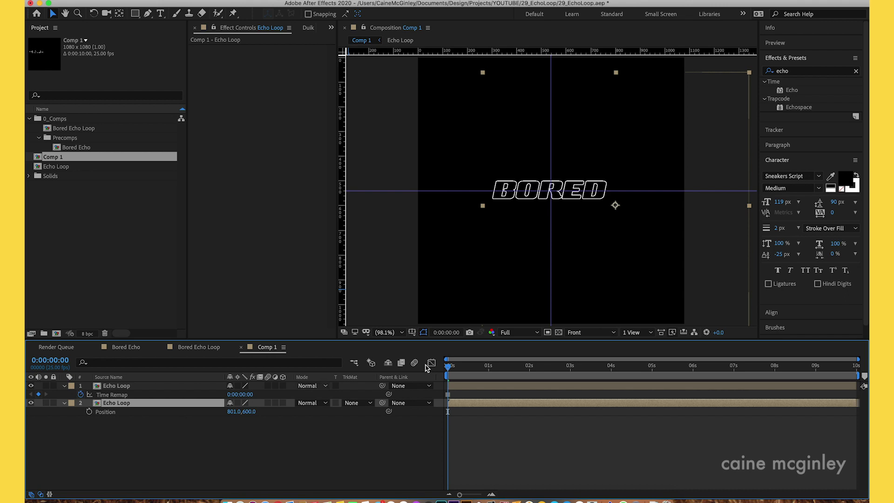
left_click_drag(449, 366, 364, 392)
Step: Add a new null object, Null 63, and move it to the top of the layer stack
right_click(158, 439)
mouse_move(195, 390)
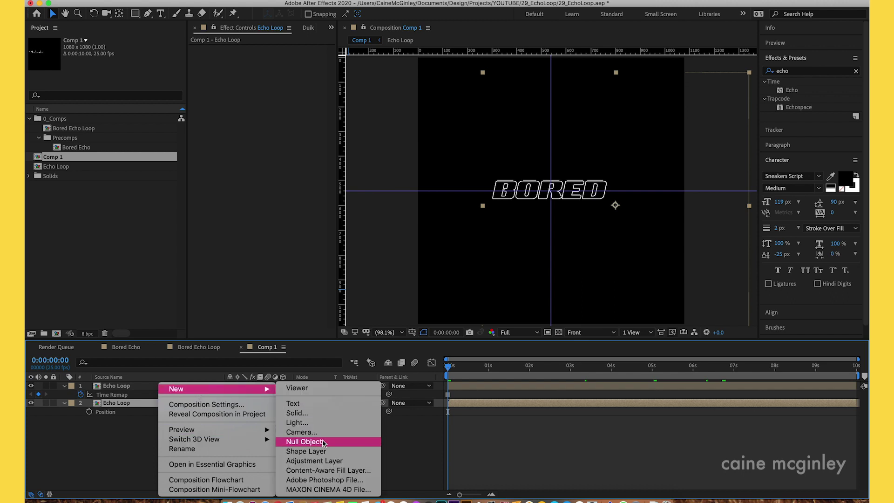
left_click(305, 441)
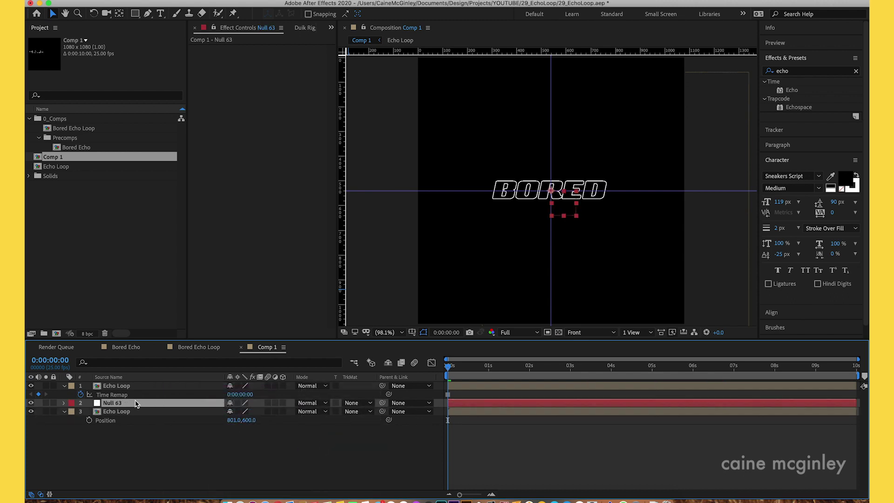
left_click_drag(137, 404, 134, 386)
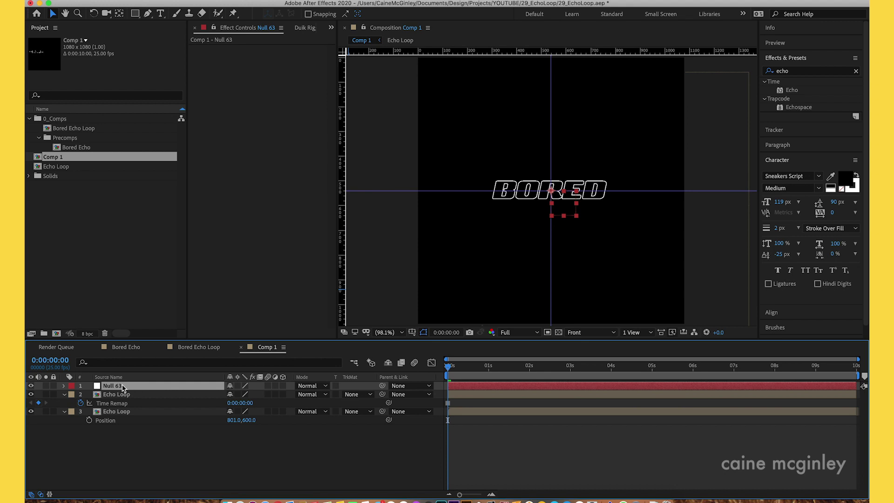
Step: Separate Null 63's Position dimensions and set a starting X Position keyframe at 540
key("p")
right_click(106, 397)
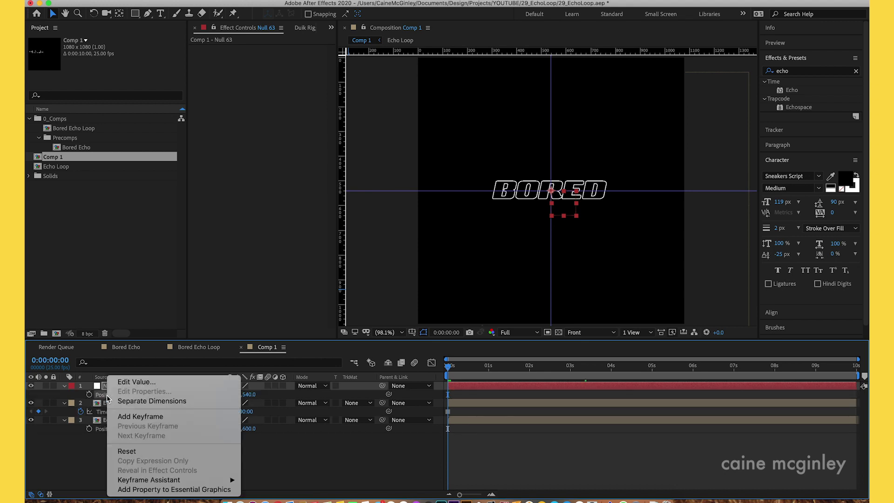
left_click(151, 401)
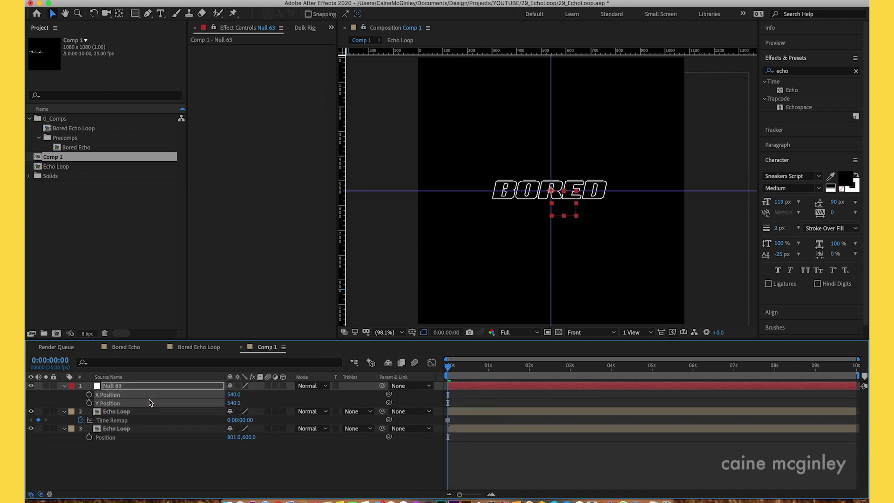
left_click(140, 448)
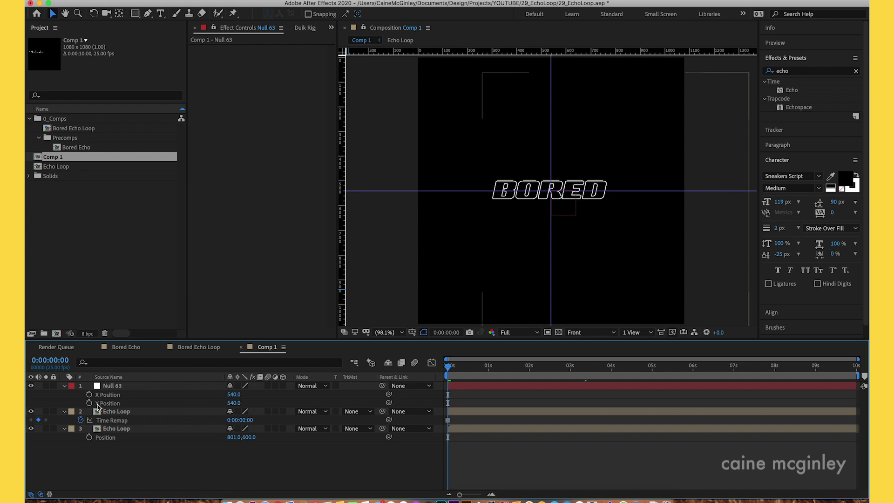
left_click(89, 395)
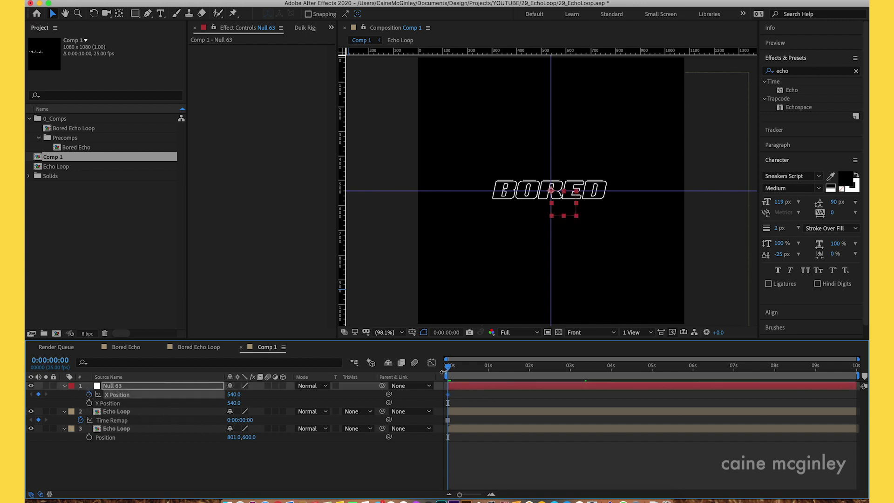
Step: Parent the animated Echo Loop layer to Null 63 and set its end X Position to 216
left_click_drag(449, 368, 863, 362)
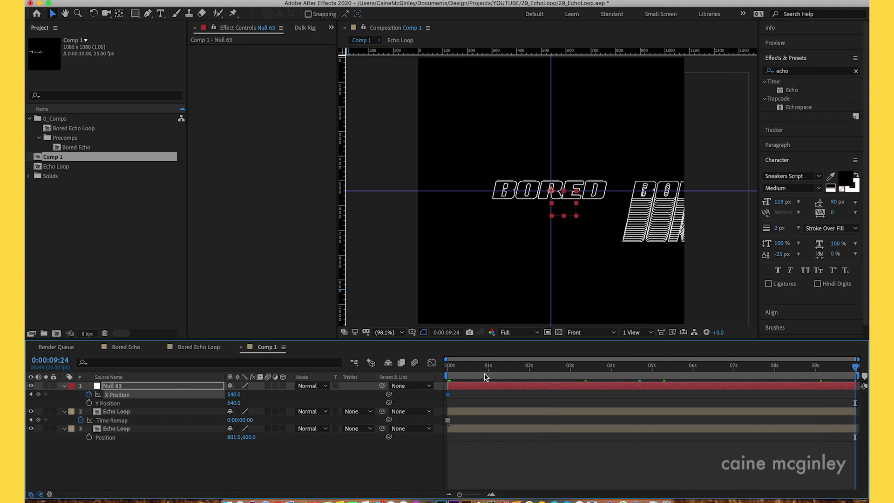
left_click_drag(468, 371, 447, 373)
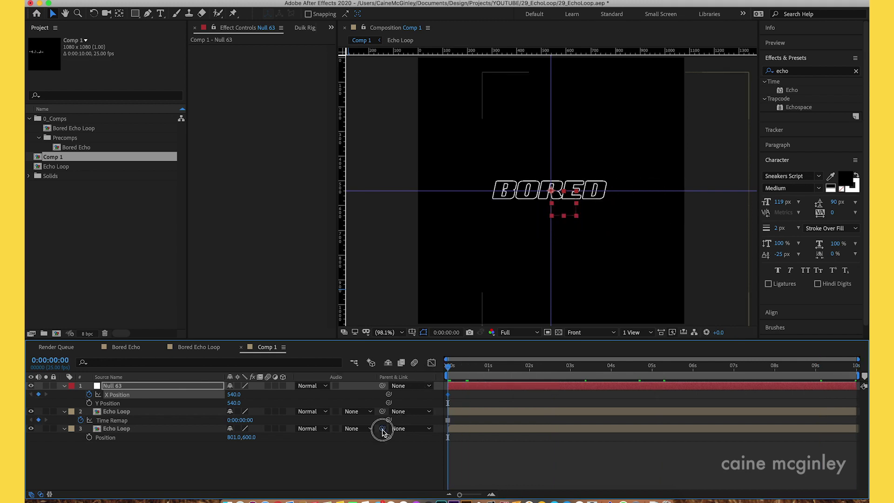
left_click_drag(383, 431, 116, 385)
left_click(490, 368)
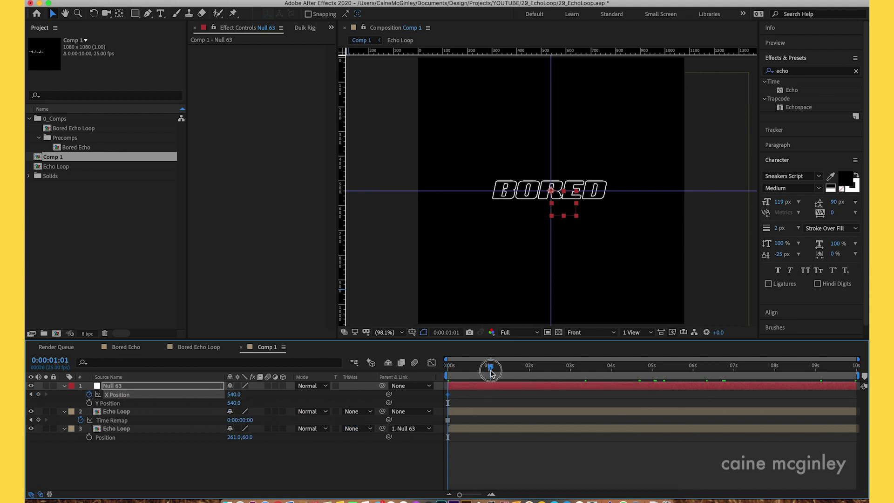
left_click_drag(490, 370, 857, 369)
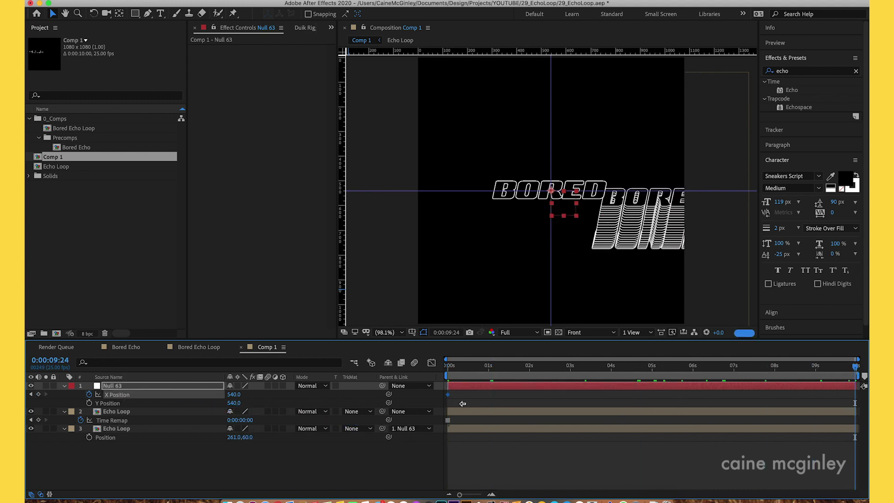
left_click_drag(233, 394, 62, 394)
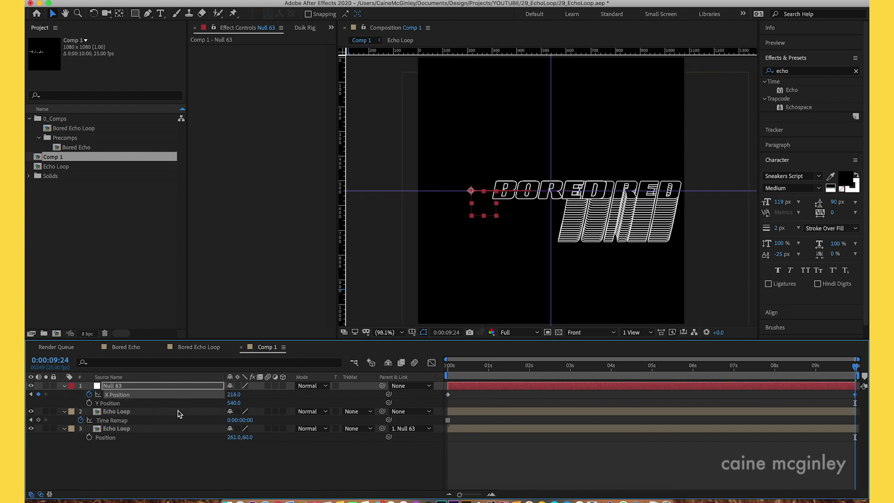
Step: Drag Null 63's final X Position to -26, hide the frozen Echo Loop copy, and review
left_click_drag(234, 394, 126, 404)
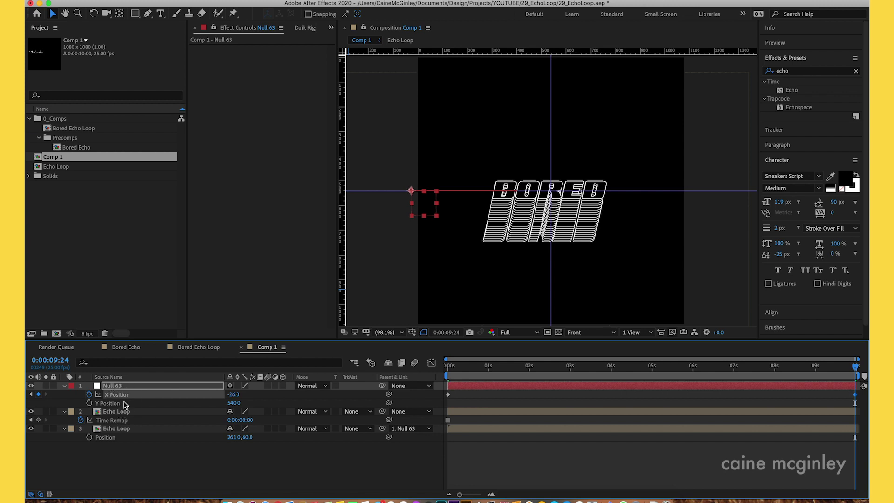
left_click(31, 412)
left_click_drag(484, 369, 733, 383)
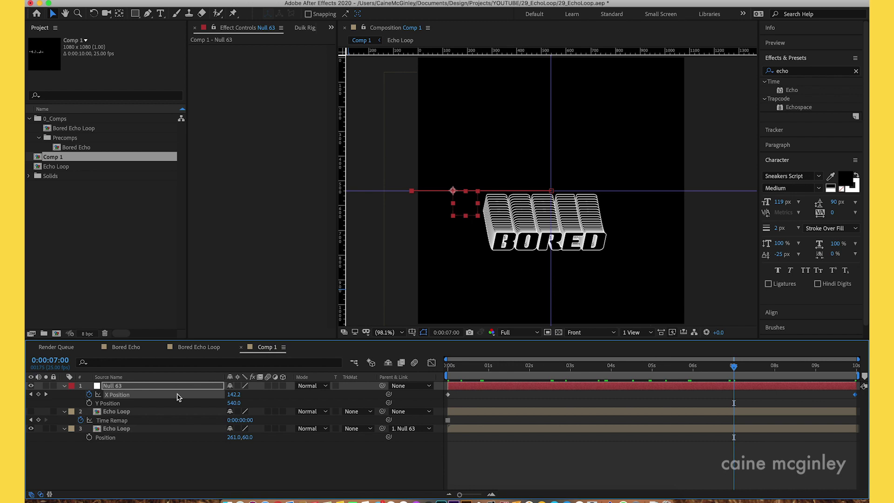
Step: Adjust Null 63's Y Position from 418 to 430, nudging the Echo Loop copy lower
left_click(117, 429)
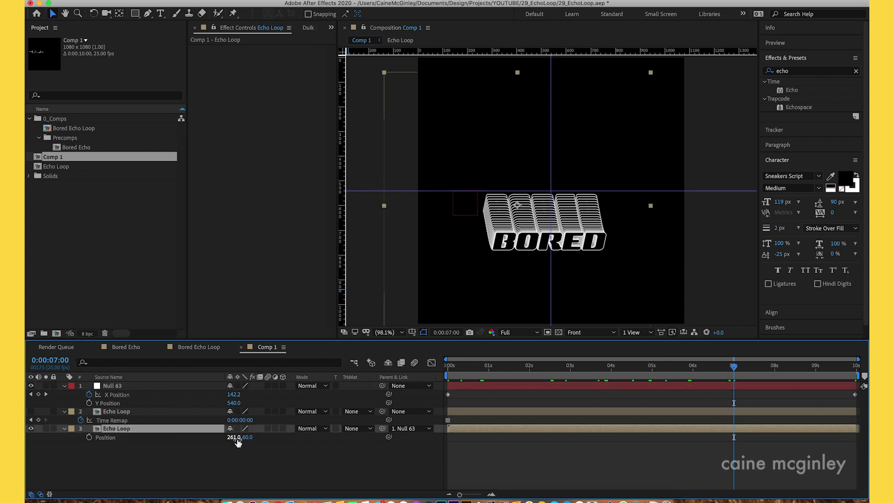
left_click_drag(234, 403, 159, 398)
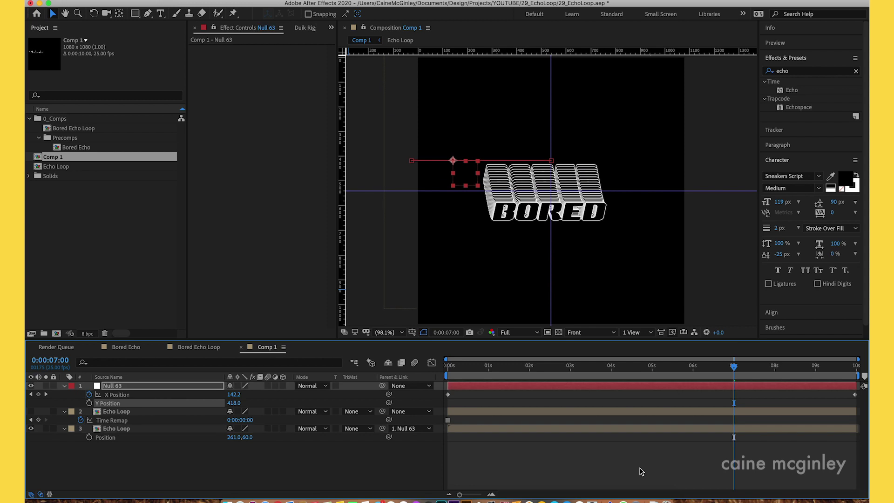
left_click_drag(734, 368, 598, 378)
left_click_drag(232, 403, 238, 405)
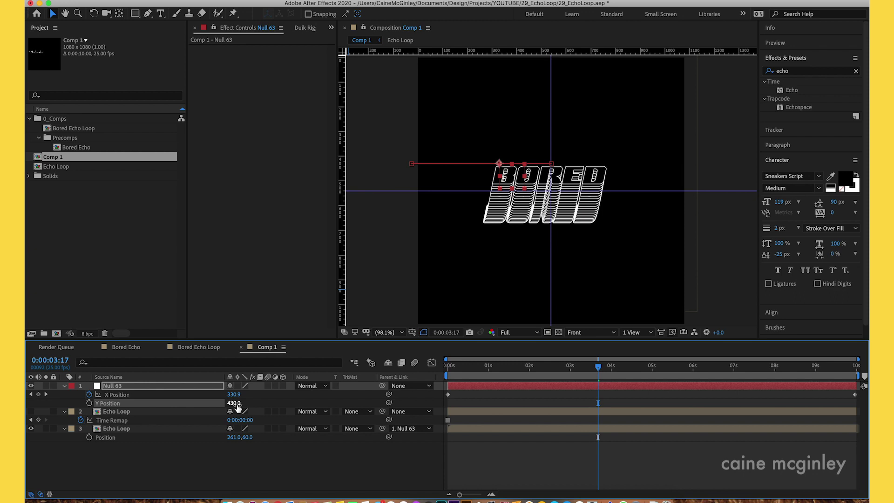
right_click(60, 249)
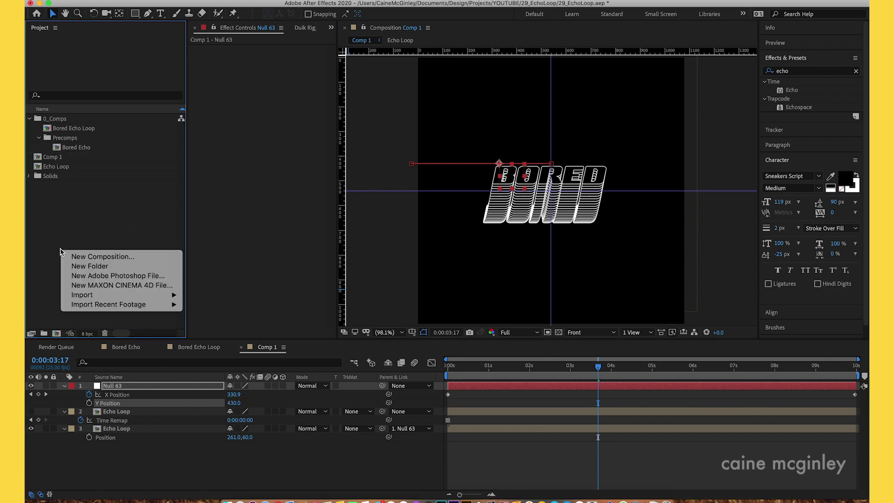
Step: Create a composition named 'GIF' and drop the Echo Loop comp into its timeline
left_click(91, 255)
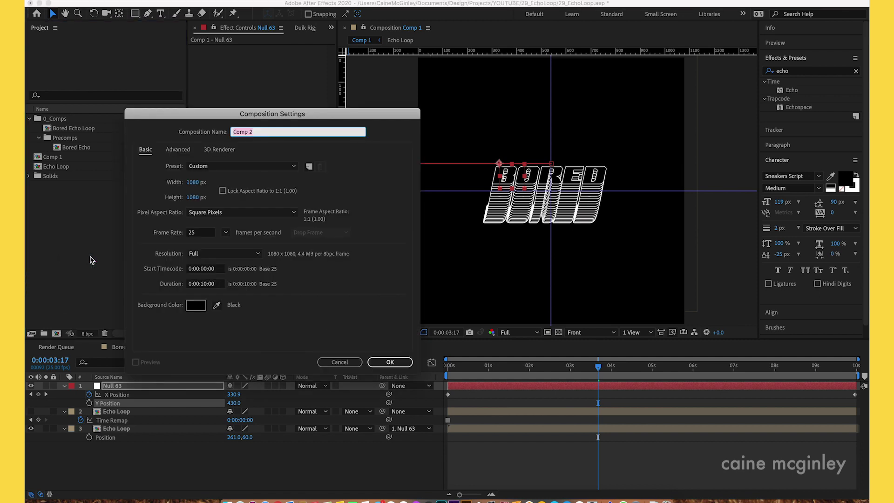
type("GIF")
key("Return")
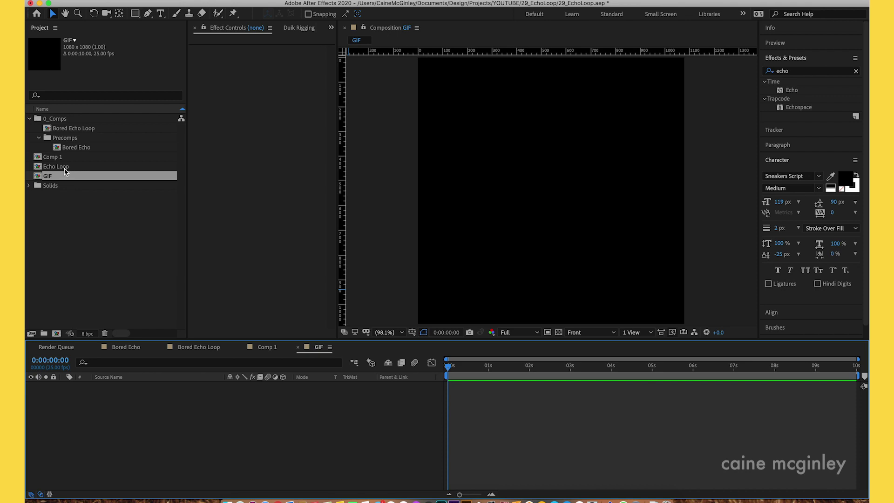
left_click_drag(65, 169, 516, 408)
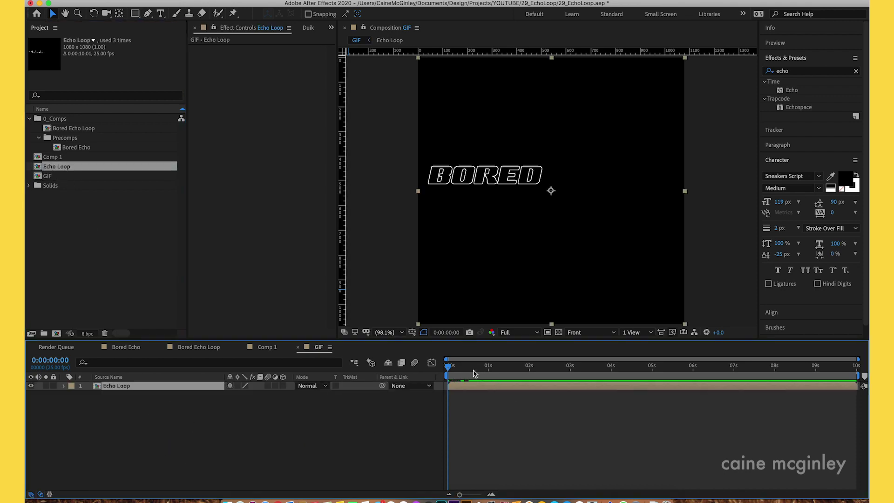
left_click_drag(474, 372, 645, 380)
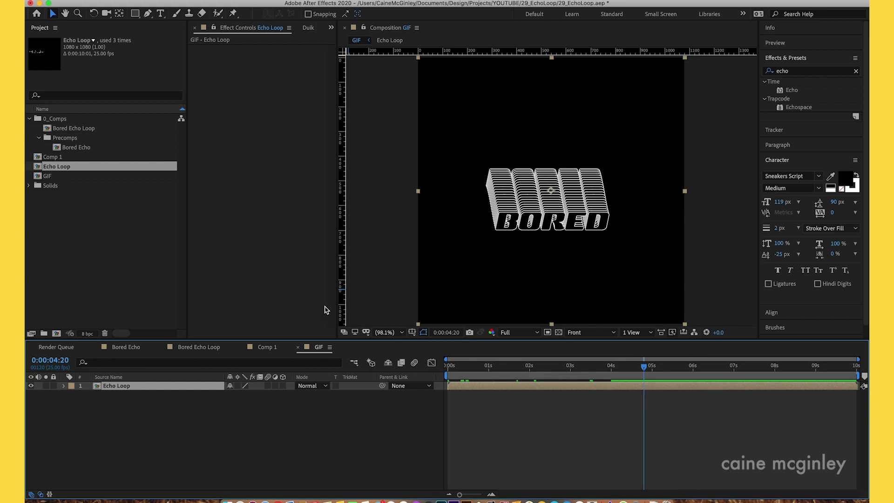
left_click(265, 348)
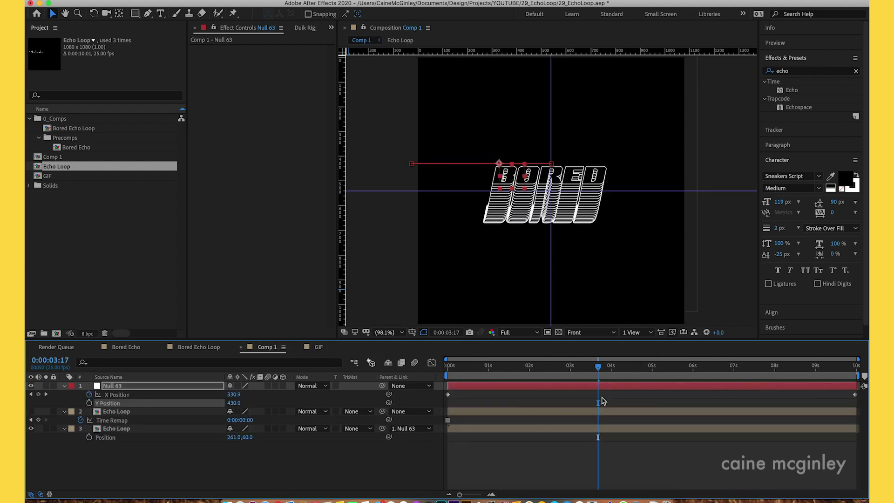
Step: Scrub Comp 1's timeline to review the null-driven echo motion
left_click_drag(598, 373, 485, 372)
left_click(544, 388)
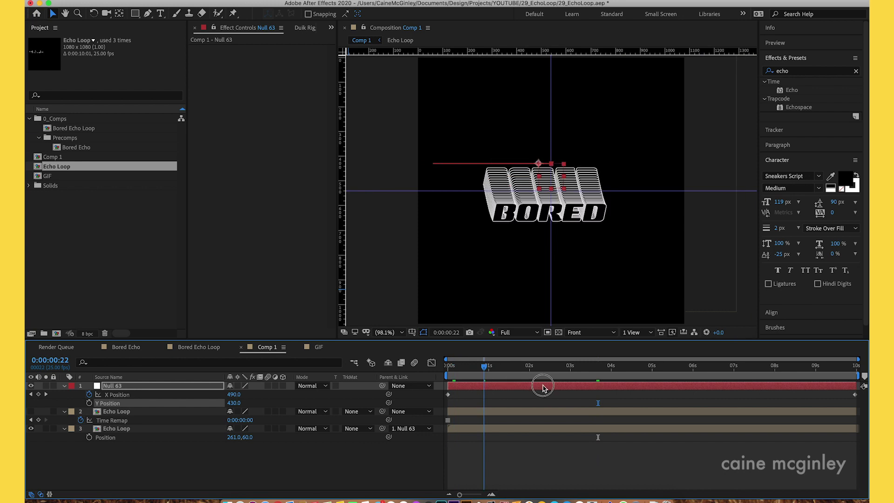
left_click_drag(544, 388, 625, 402)
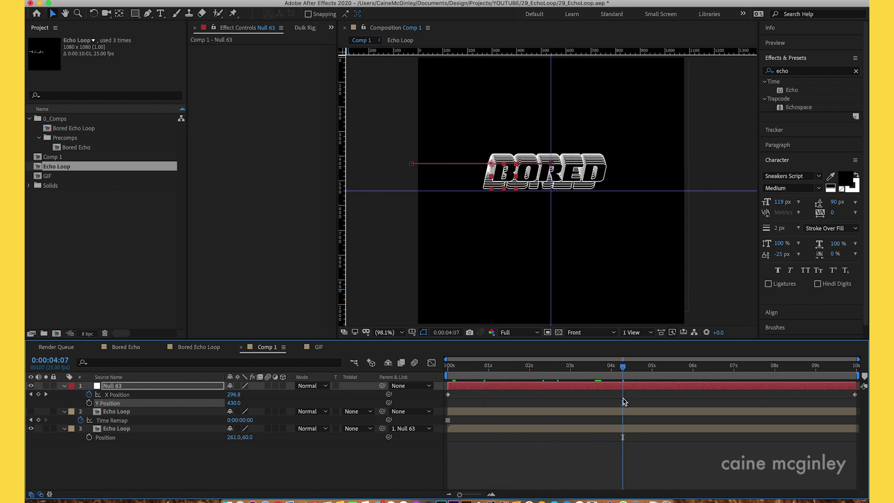
Step: Rename Comp 1 in the Project panel to 'Echo Loooped'
left_click(67, 167)
left_click(60, 158)
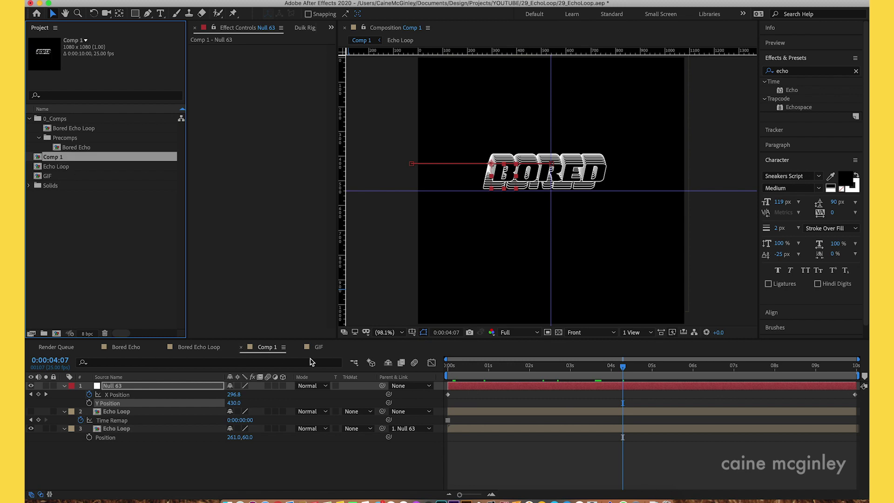
left_click(320, 348)
left_click(53, 160)
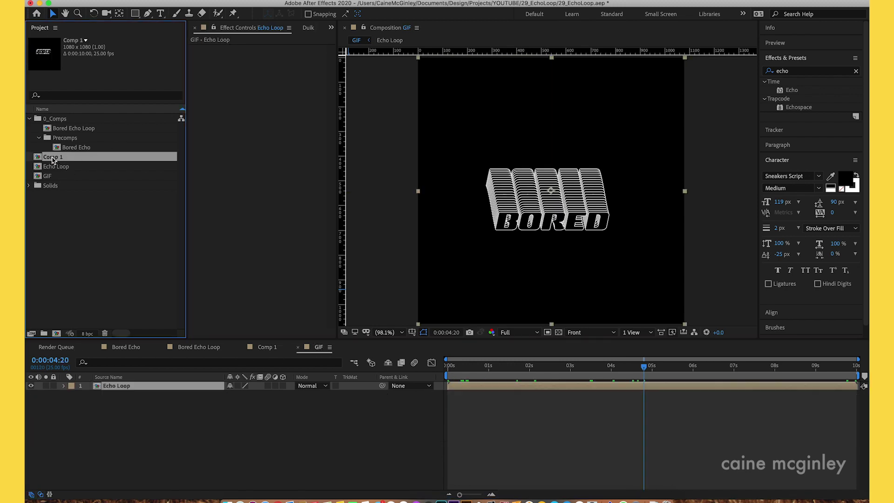
key("Return")
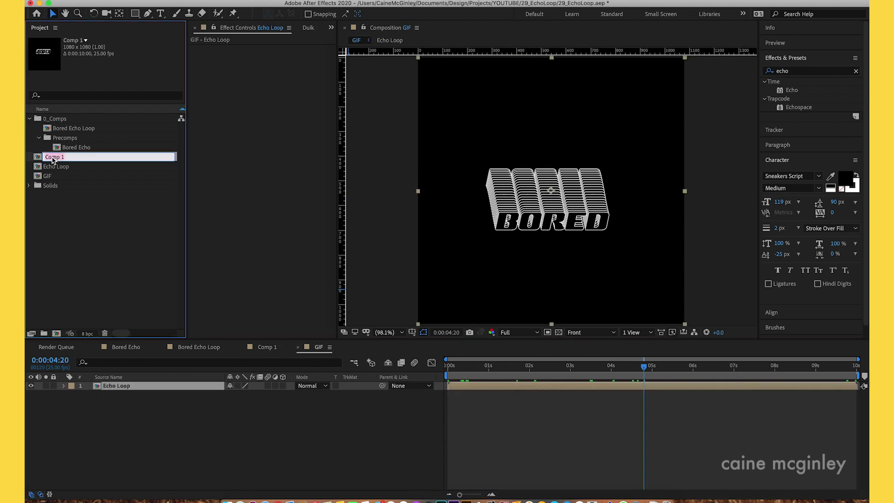
type("Echo Loooped")
key("Return")
Step: Add Echo Loooped to the GIF comp and delete the old Echo Loop layer
left_click_drag(75, 161, 119, 391)
key("Delete")
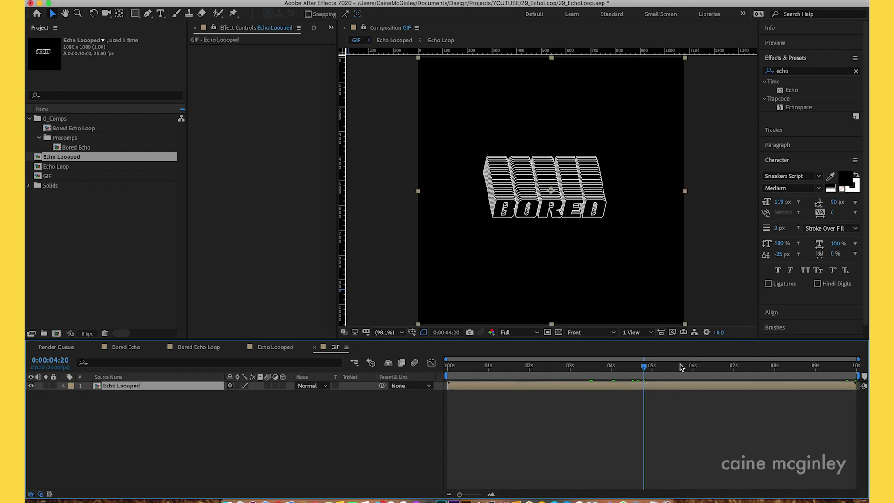
left_click_drag(678, 366, 601, 372)
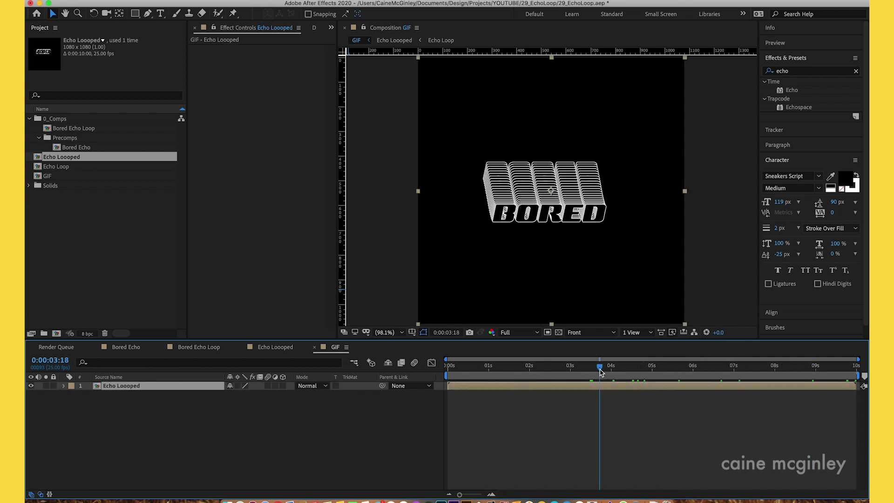
left_click(816, 72)
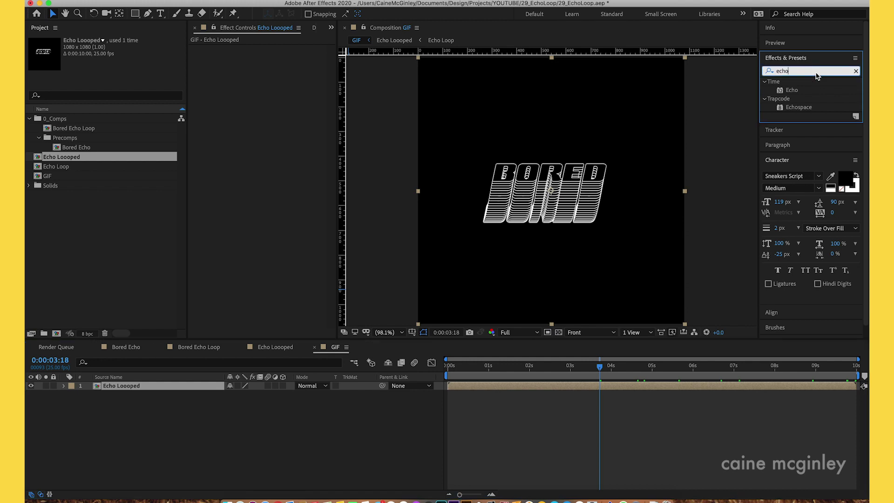
Step: Apply the Tint effect to Echo Loooped and set Map Black To a deep teal
type("tint")
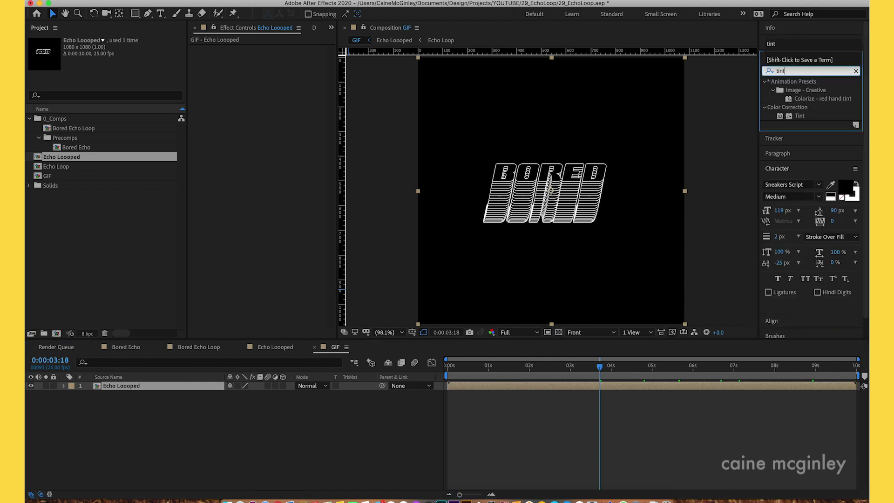
double_click(801, 117)
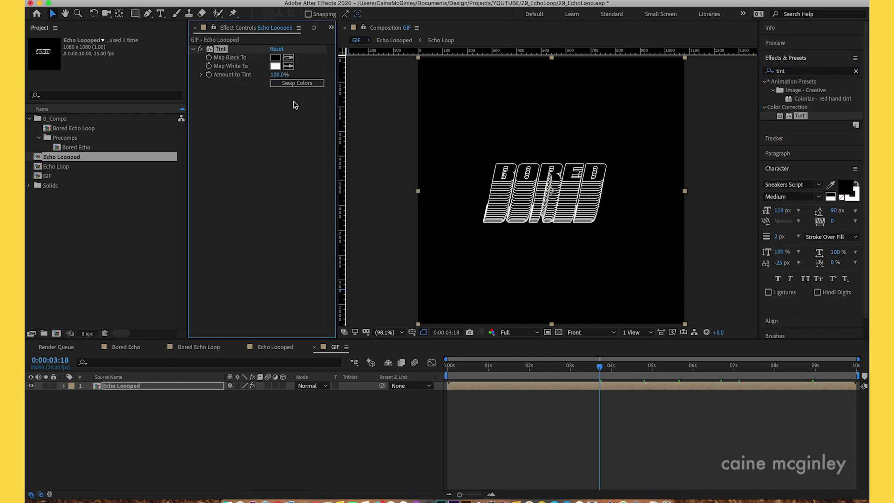
left_click(275, 58)
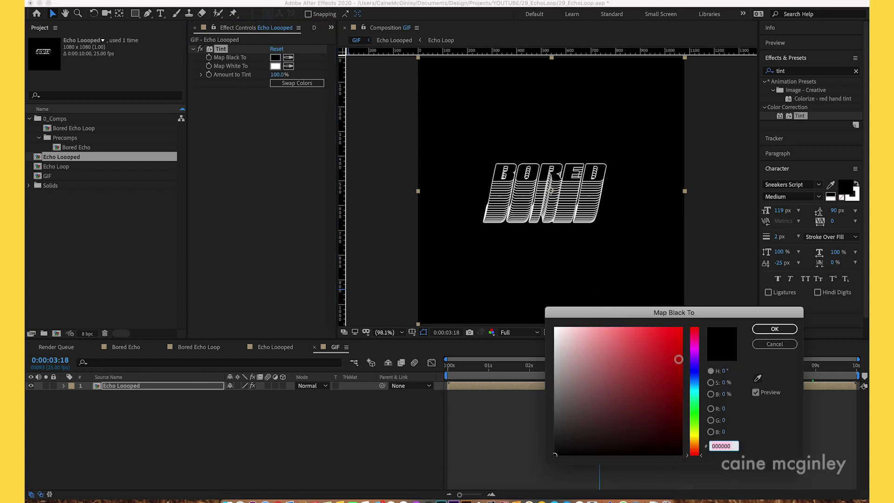
left_click(698, 393)
left_click(645, 343)
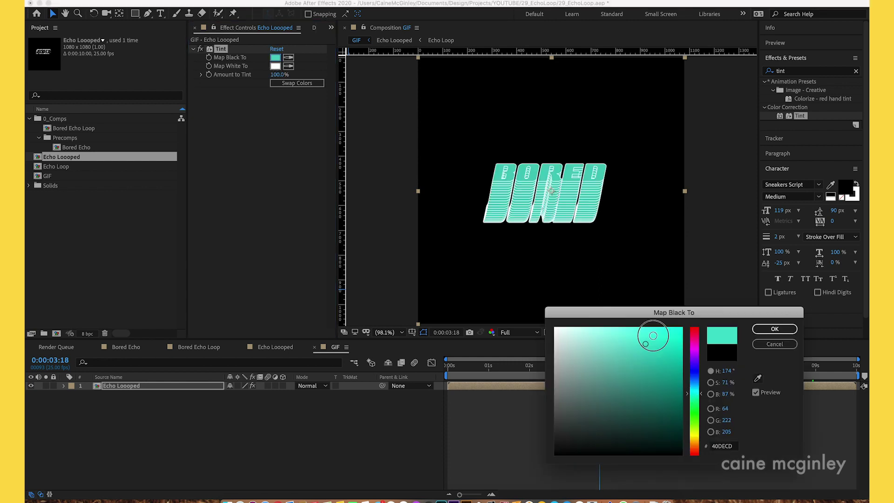
left_click(666, 351)
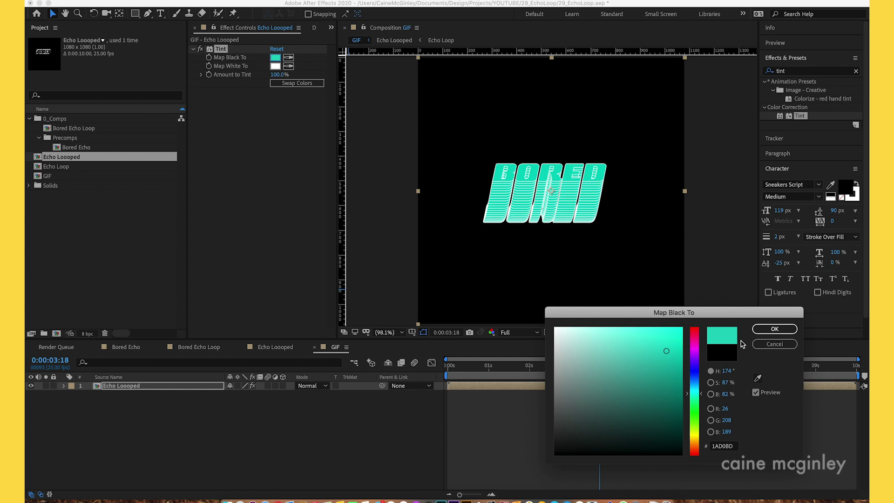
left_click(774, 329)
Step: Set Tint's Map White To a bright green, then swap the two colours
left_click(276, 65)
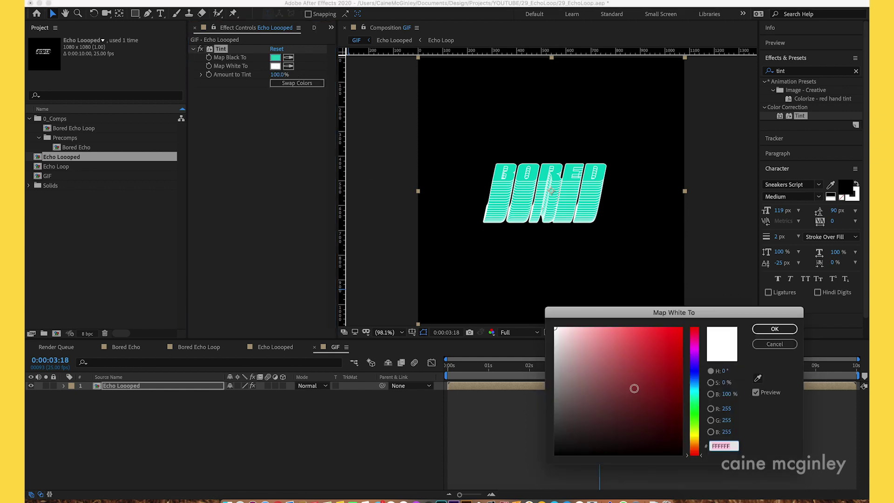
left_click(694, 392)
left_click(694, 417)
left_click(658, 346)
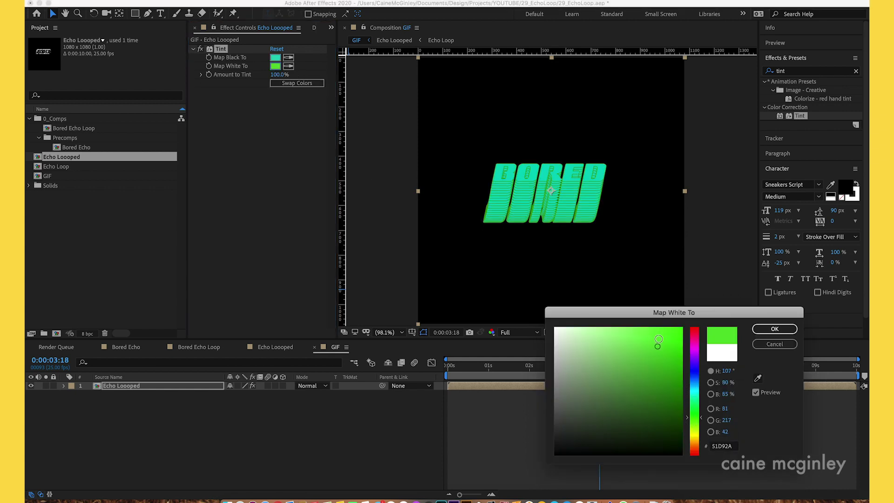
mouse_move(657, 346)
left_mouse_down()
mouse_move(659, 358)
mouse_move(662, 345)
left_mouse_up()
left_click(774, 329)
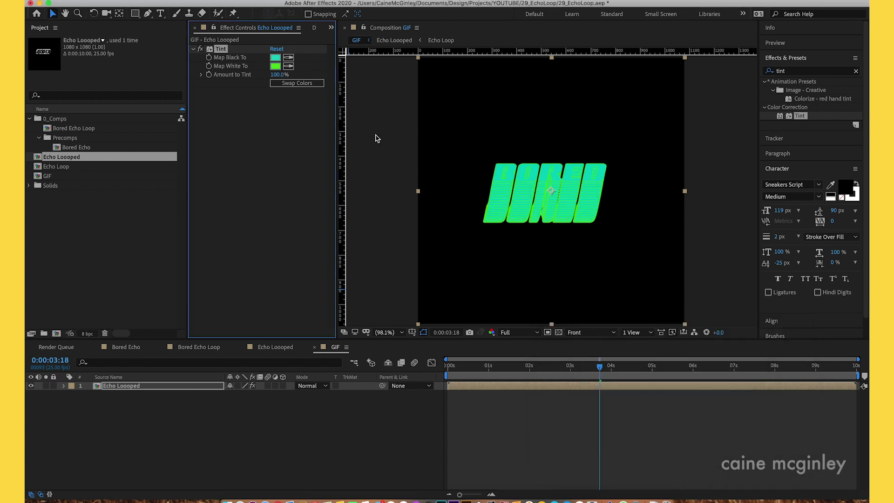
left_click(313, 87)
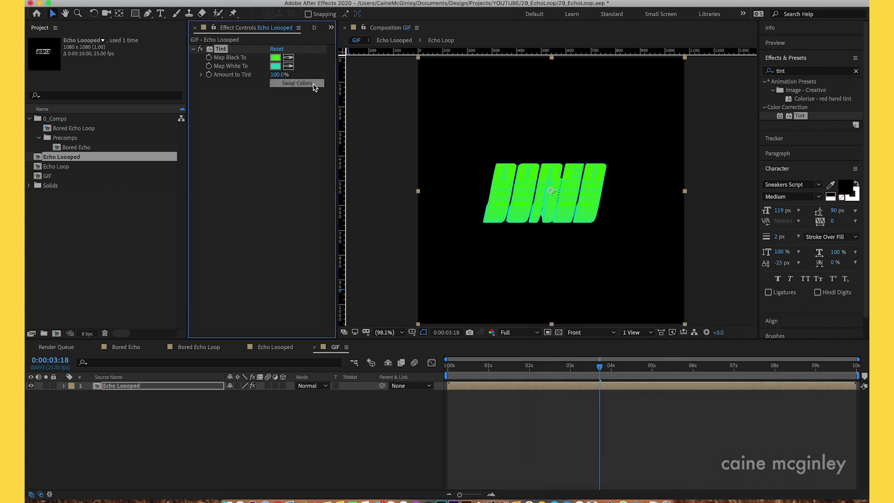
Step: Change Map Black To purple 8423DC and preview the tinted loop from the start
left_click(275, 58)
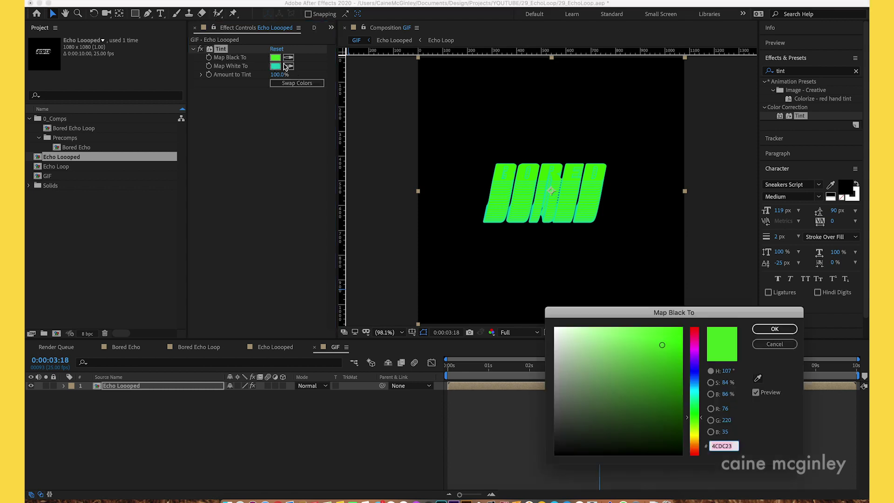
left_click(692, 360)
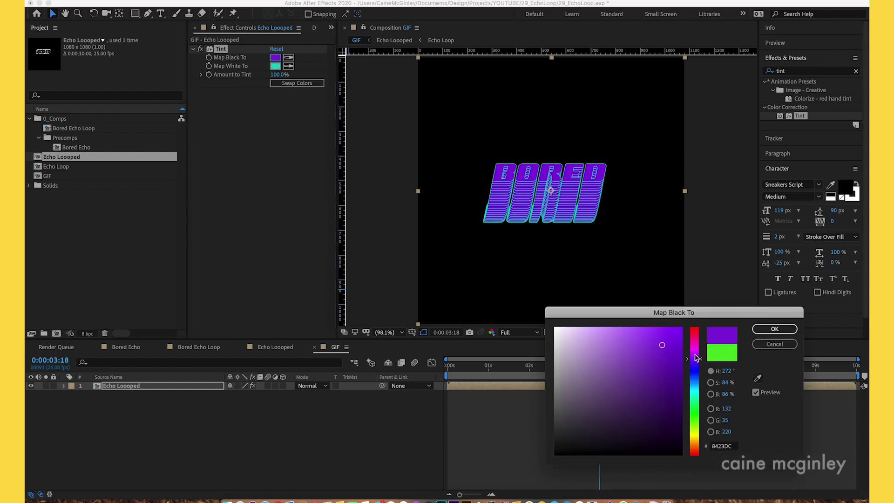
left_click(764, 329)
left_click(447, 381)
key("space")
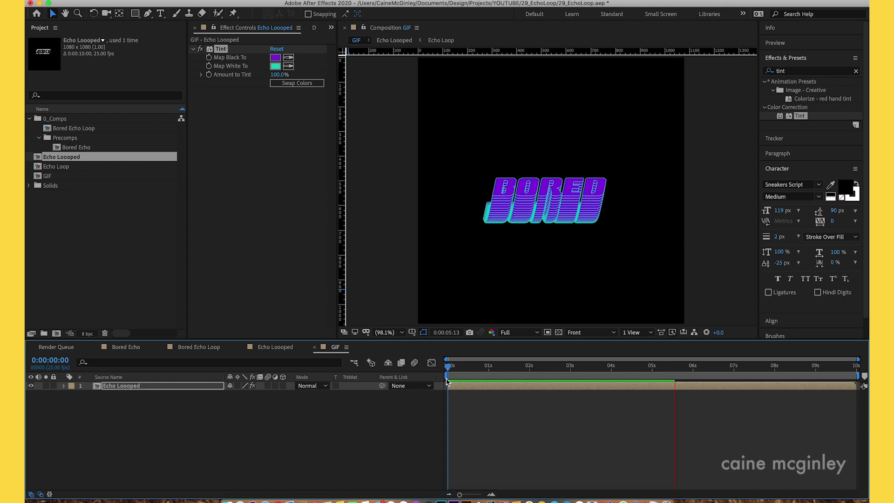